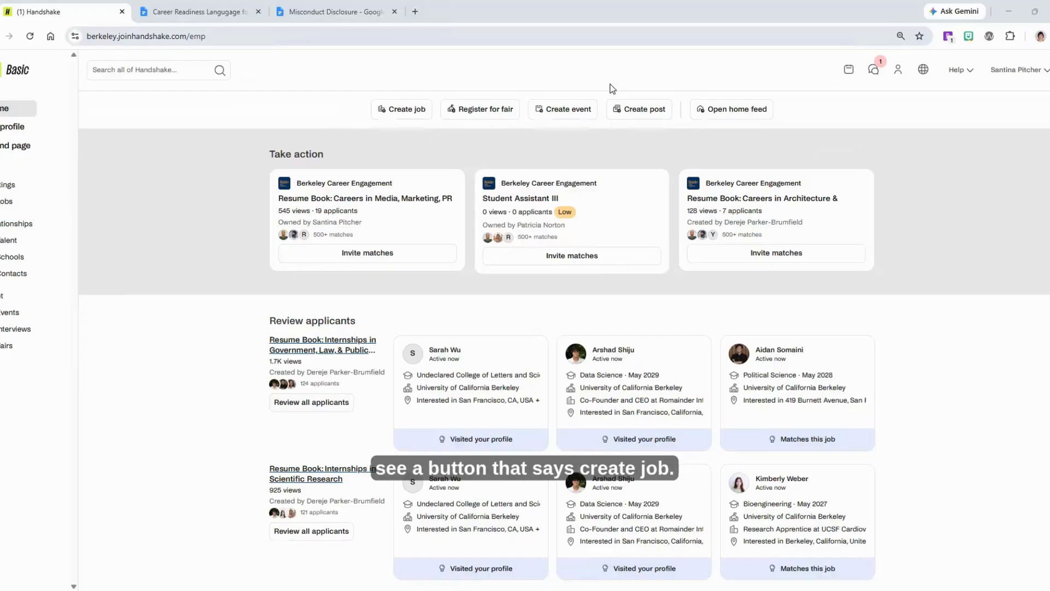
# Start creating a new job post
pyautogui.click(405, 112)
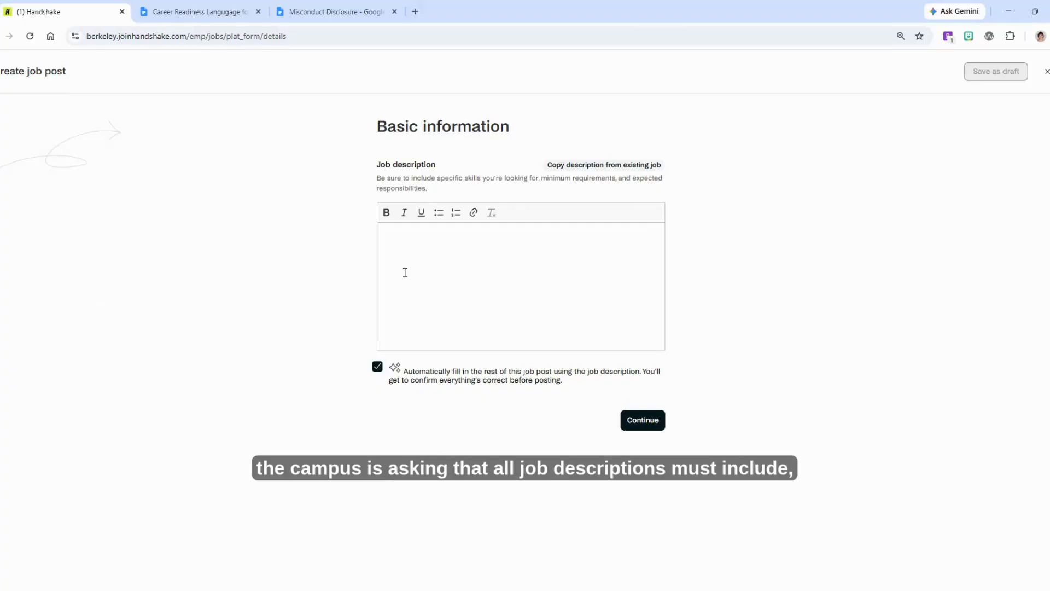
# Review the misconduct disclosure text with its policy links and the Career Readiness Language document for inclusion in the posting
pyautogui.click(326, 17)
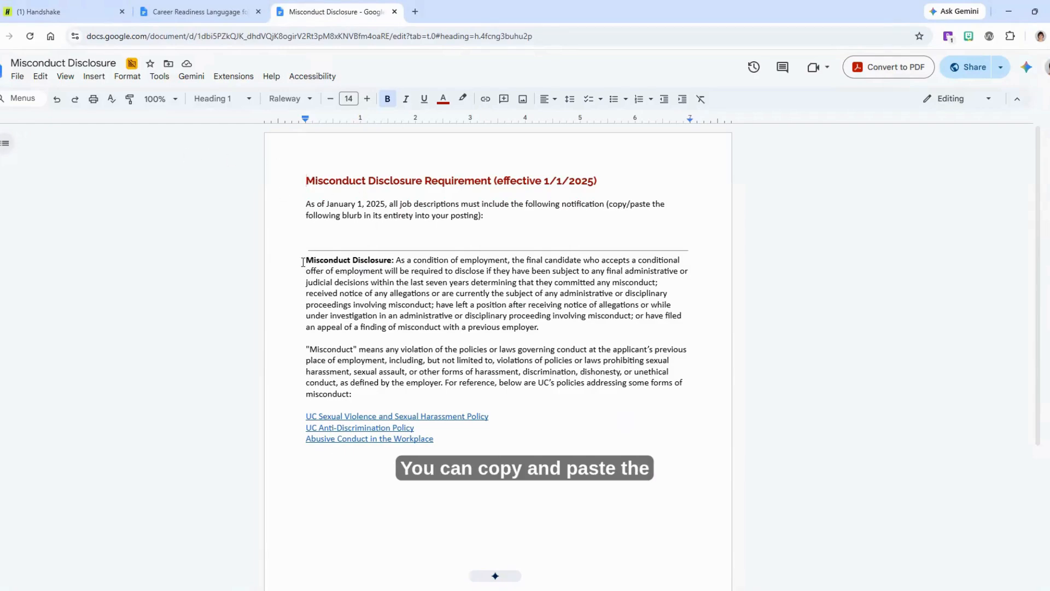
pyautogui.moveTo(303, 262); pyautogui.dragTo(452, 441)
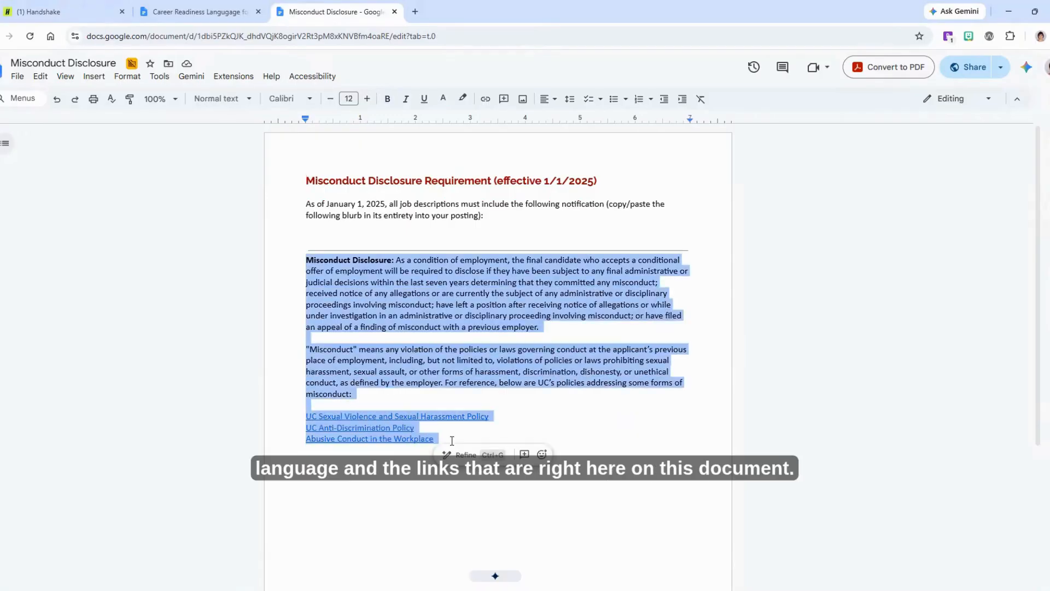
pyautogui.click(452, 441)
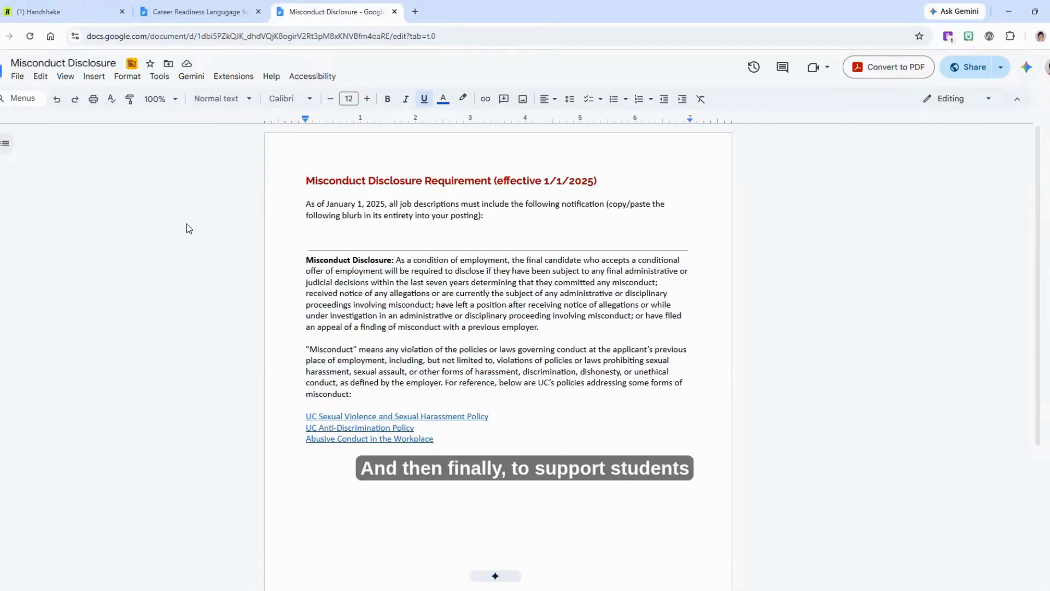
pyautogui.click(177, 16)
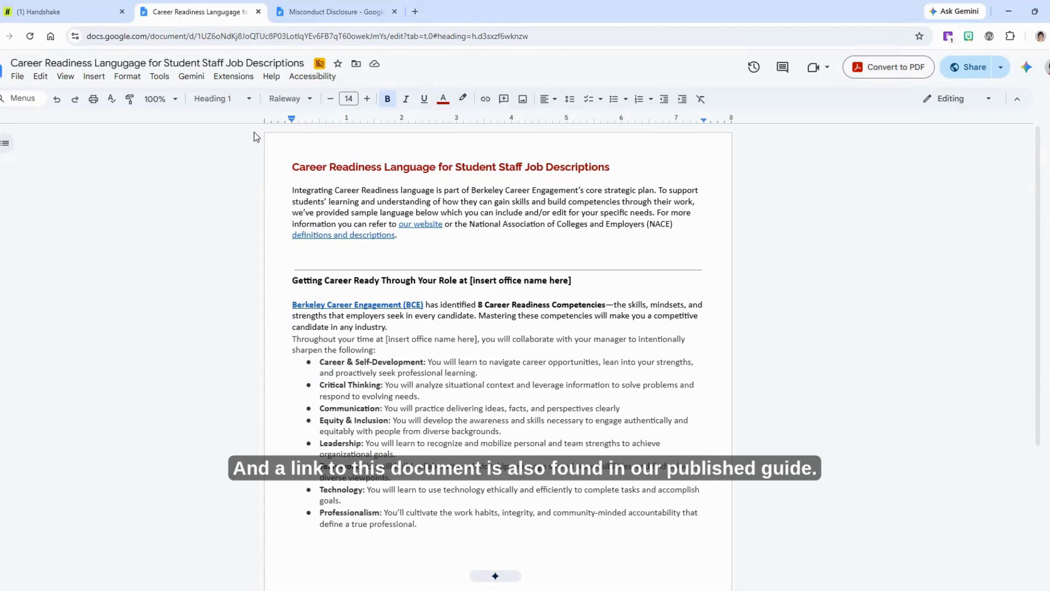
# Copy the job description from the existing Employer Relations Events Assistant posting by searching for event assist
pyautogui.click(51, 11)
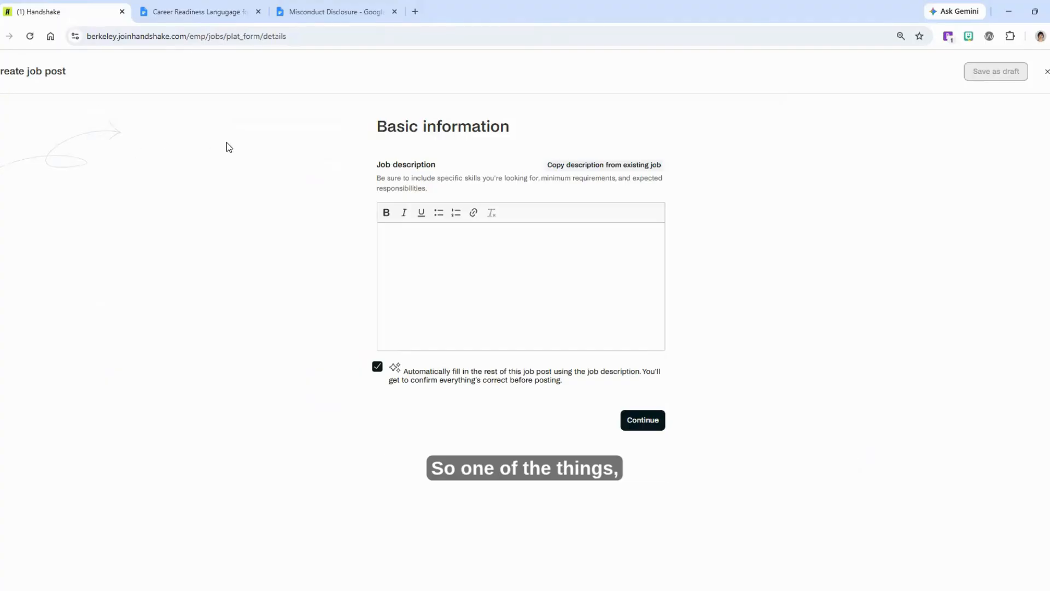
pyautogui.click(610, 161)
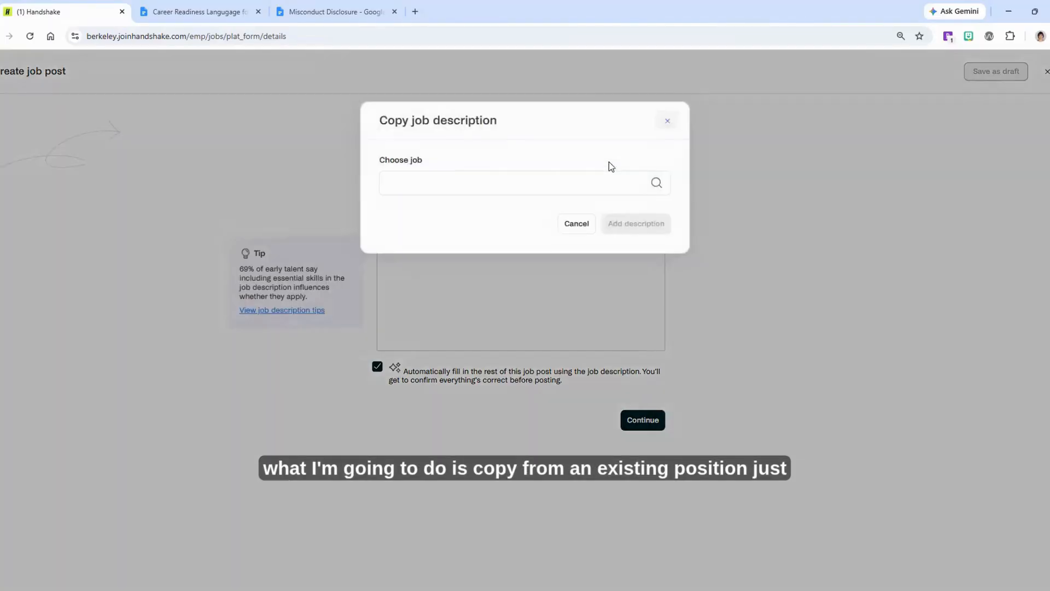
pyautogui.click(520, 186)
pyautogui.write('event')
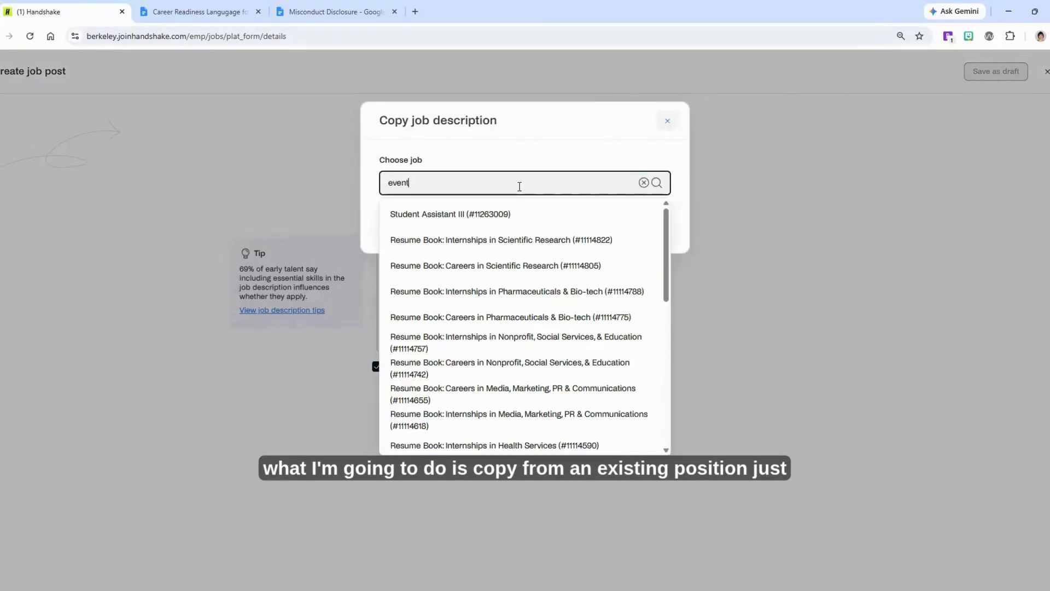
pyautogui.write(' assist')
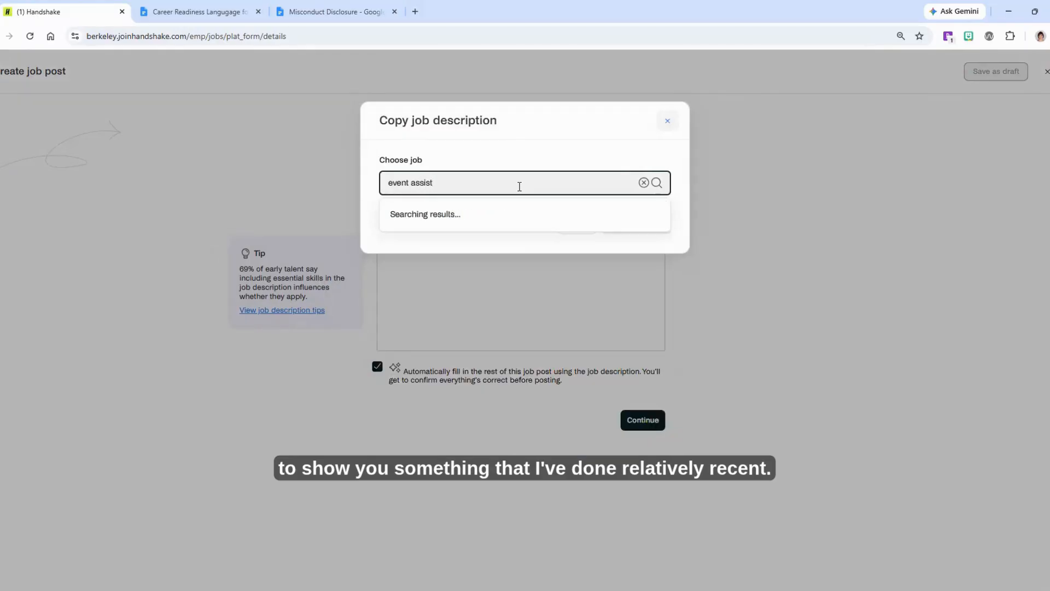
pyautogui.click(488, 214)
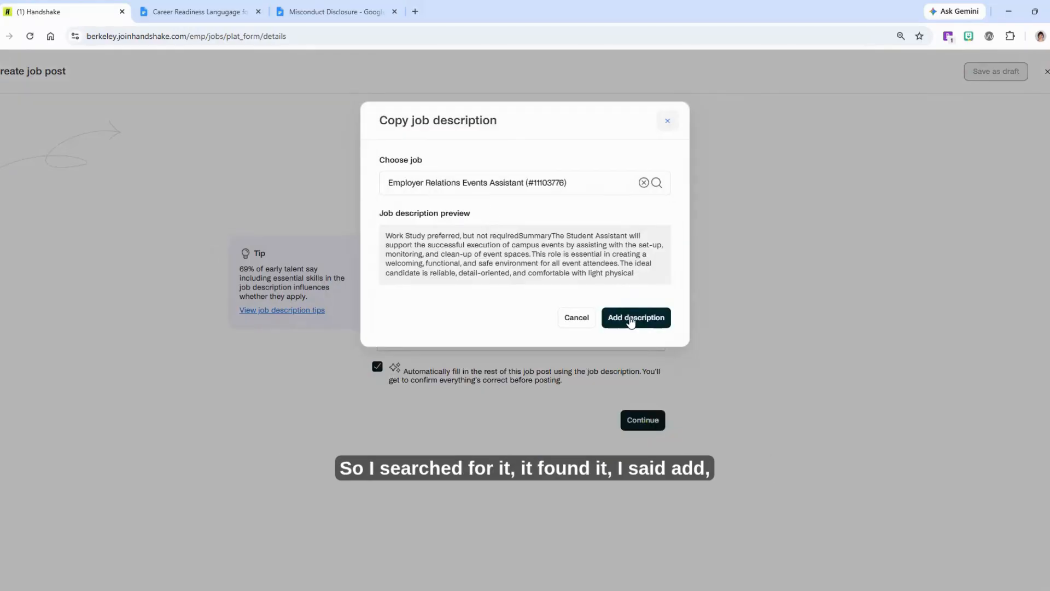
pyautogui.click(630, 318)
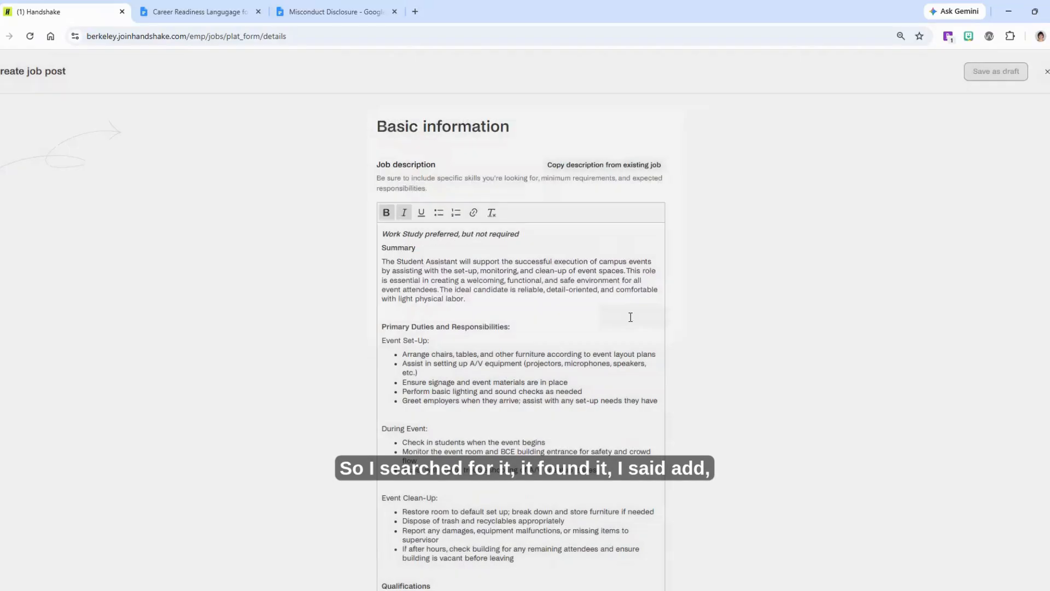
# Review the copied description, highlighting the opening work-study note
pyautogui.scroll(-7, 1037, 409)
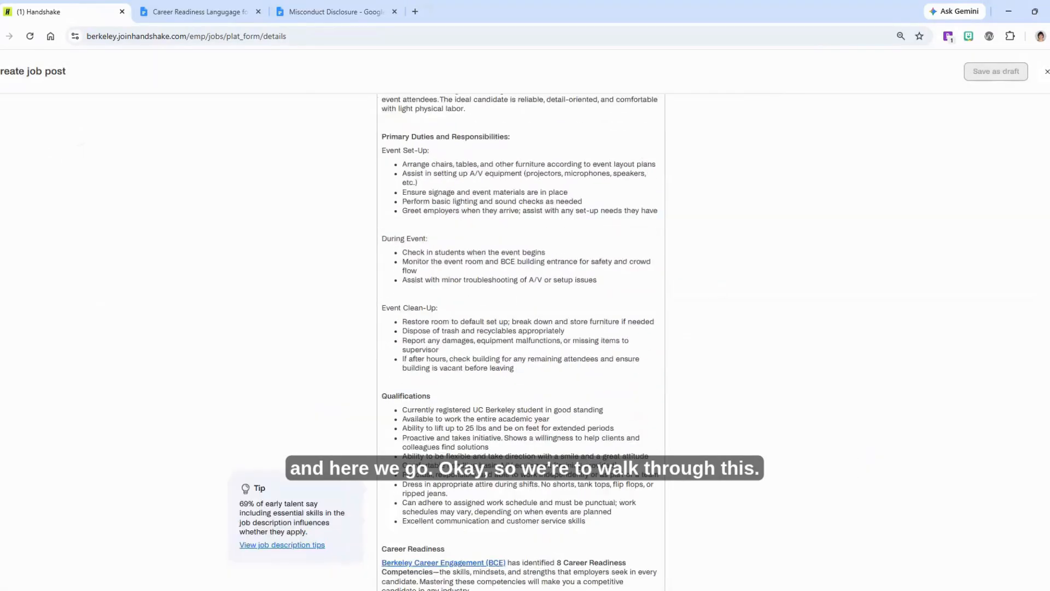
pyautogui.scroll(7, 1037, 409)
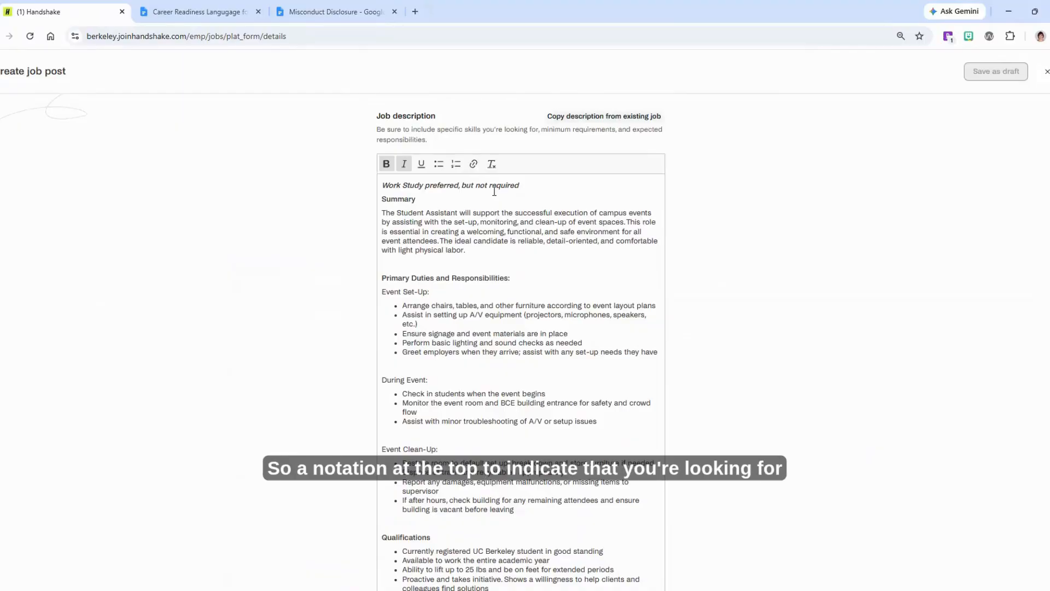
pyautogui.click(474, 185)
pyautogui.tripleClick(474, 185)
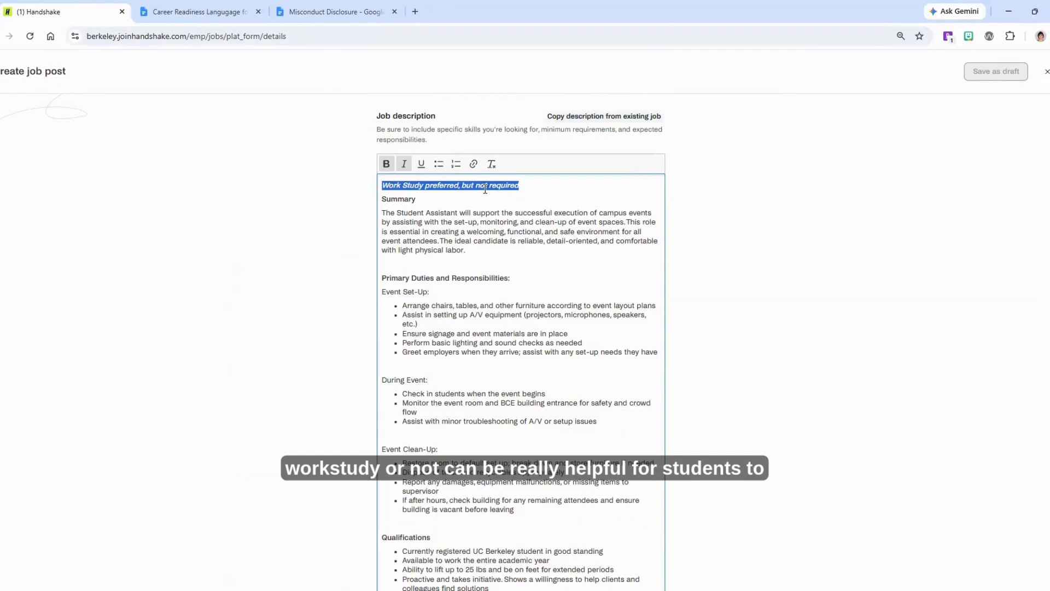
pyautogui.click(485, 188)
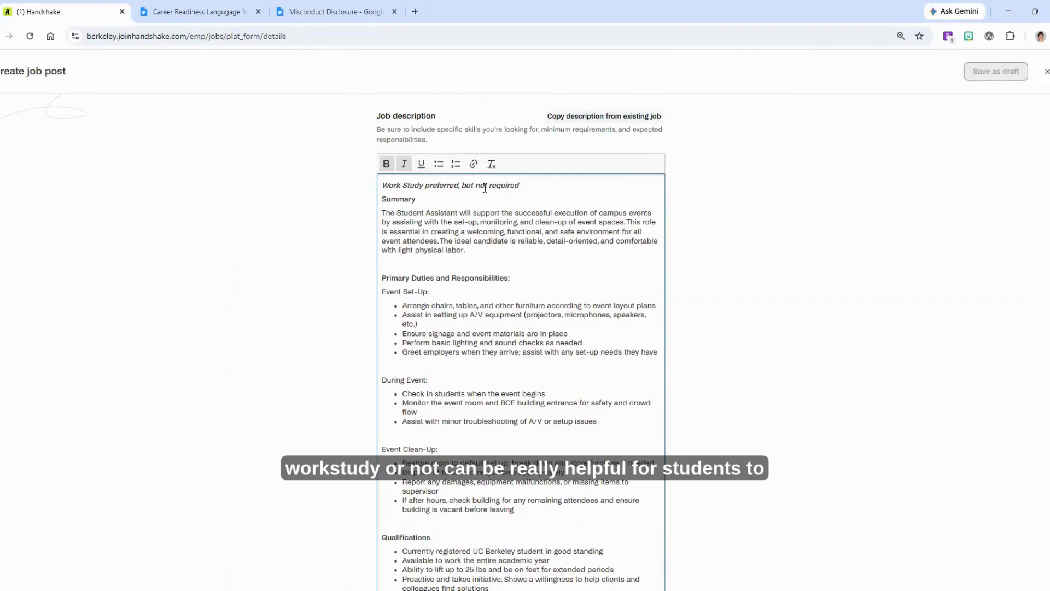
pyautogui.click(522, 186)
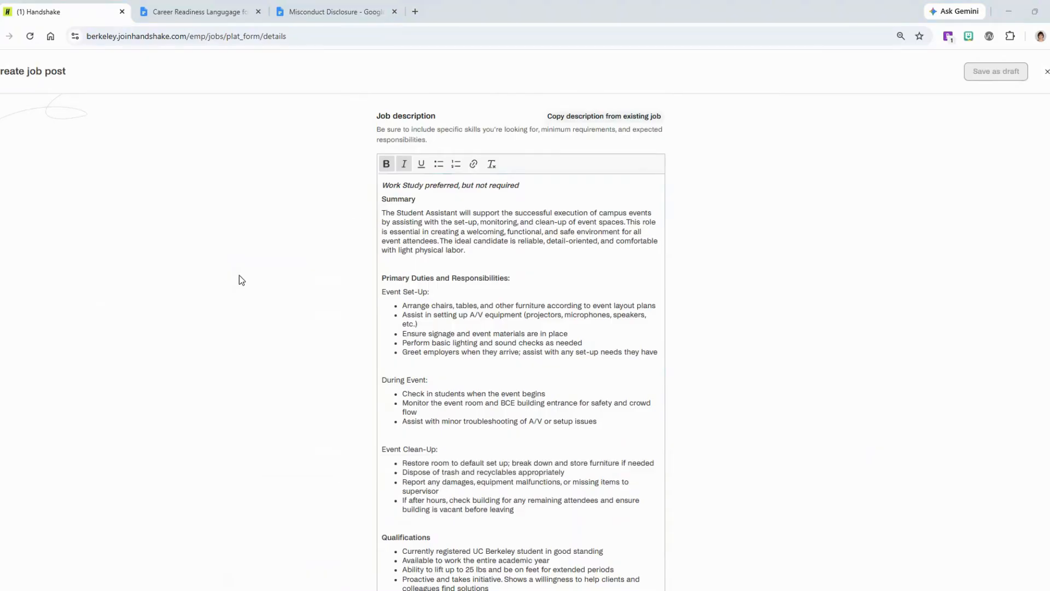
# Add a Department Description line after the summary and paste the department paragraph beneath it
pyautogui.click(482, 250)
pyautogui.press('Return')
pyautogui.write('De')
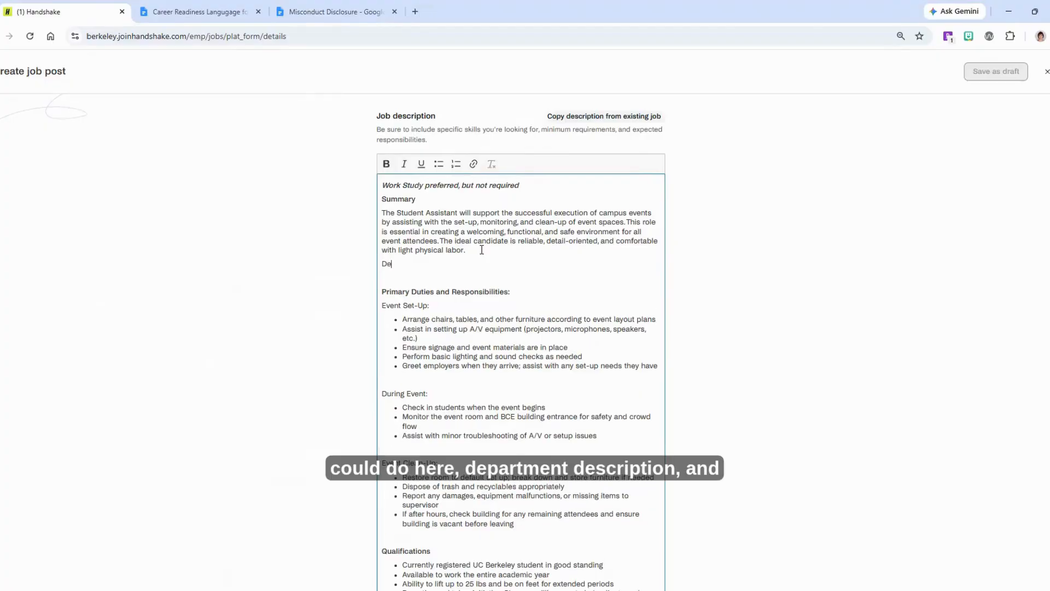
pyautogui.write('partment Description')
pyautogui.press('Return')
pyautogui.write('Berkeley Career Engagement (BCE) is a student service unit within the Division of Student Affairs that plays a critical role in preparing students for graduation and beyond. BCE helps undergraduate students, graduate students, and recent alumni make informed decisions about their futures by providing comprehensive resources, programs, career counseling, externships, internships, and employment and graduate school options.')
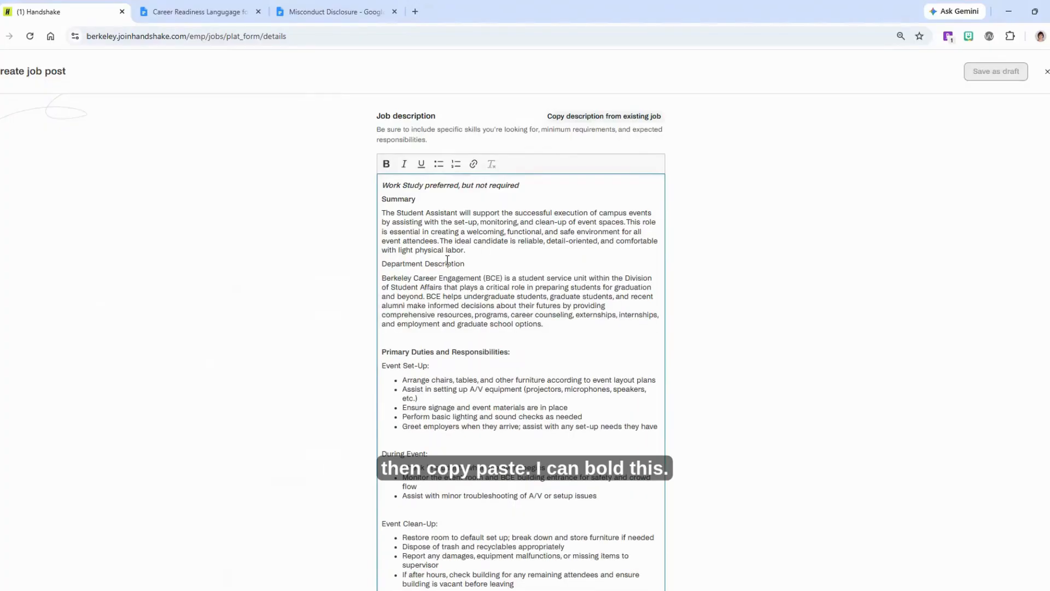
# Bold the Department Description heading
pyautogui.tripleClick(422, 264)
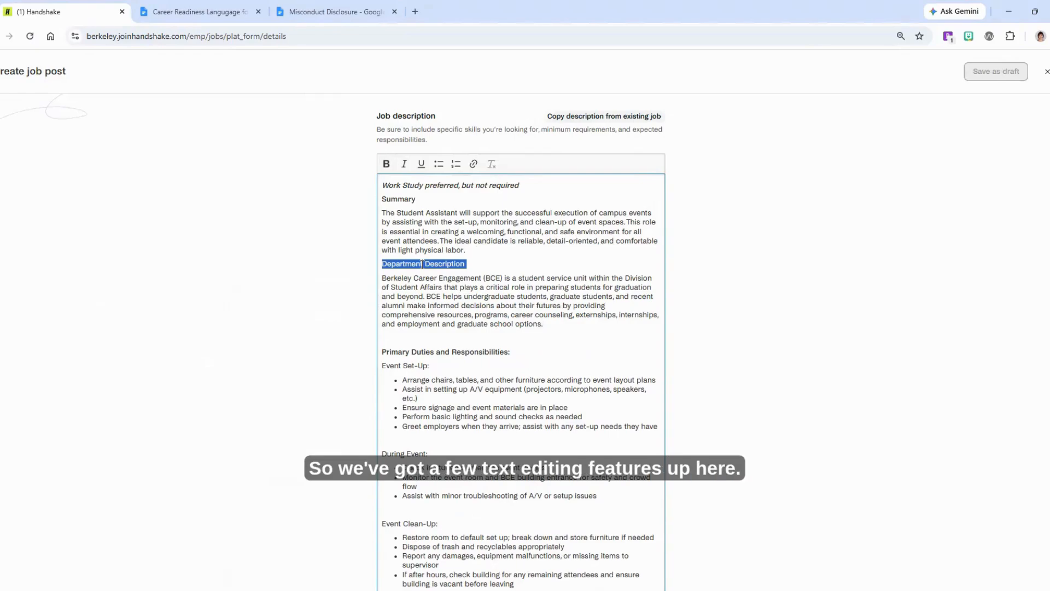
pyautogui.hotkey('ctrl', 'b')
pyautogui.click(462, 279)
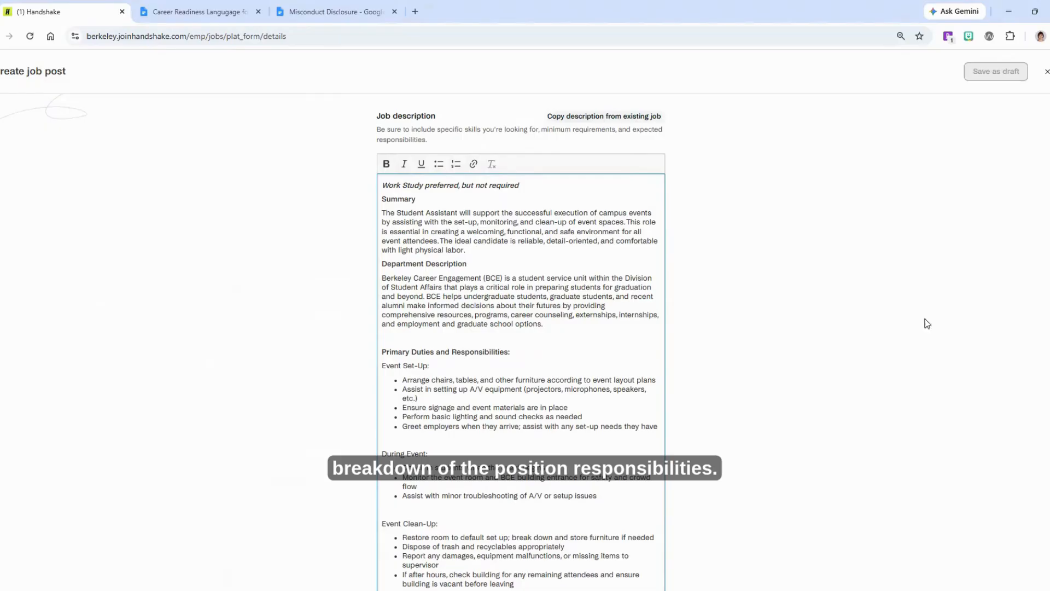
# Review the duties and qualifications sections of the description
pyautogui.scroll(-3, 1049, 338)
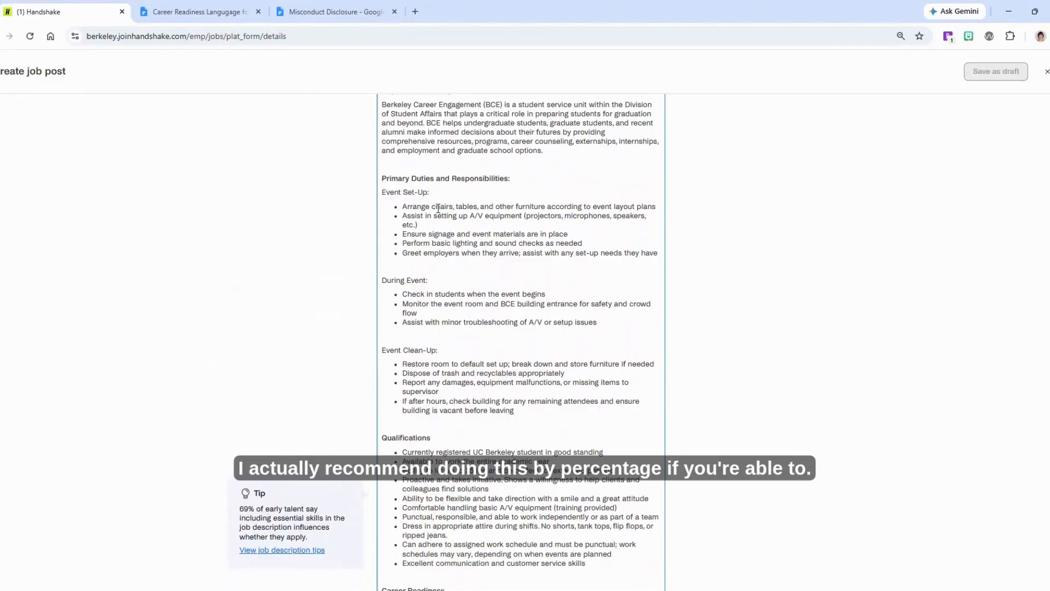
pyautogui.moveTo(383, 189); pyautogui.dragTo(530, 416)
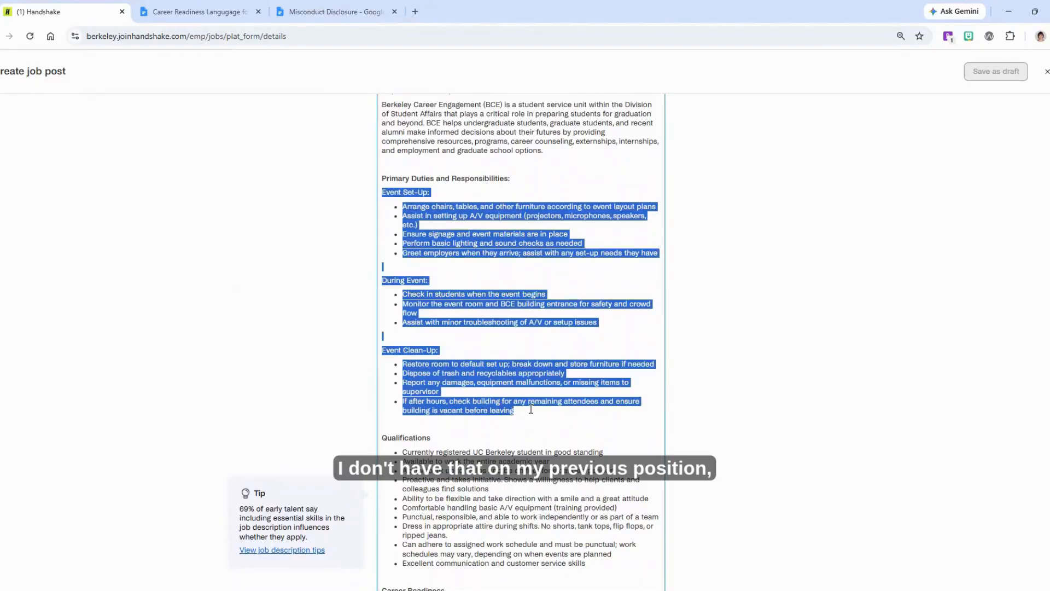
pyautogui.click(529, 408)
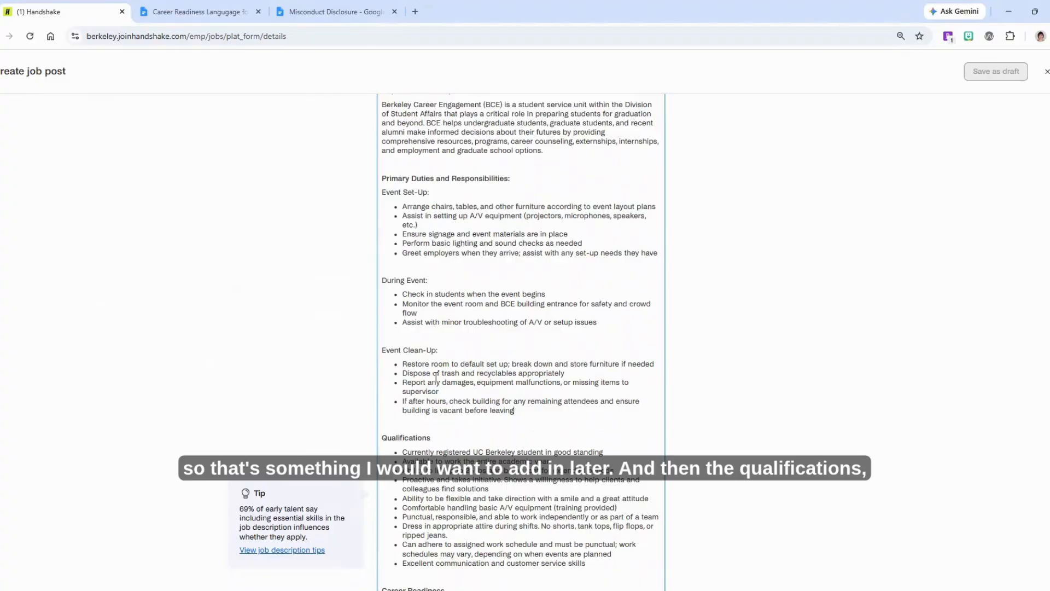
pyautogui.scroll(-2, 521, 339)
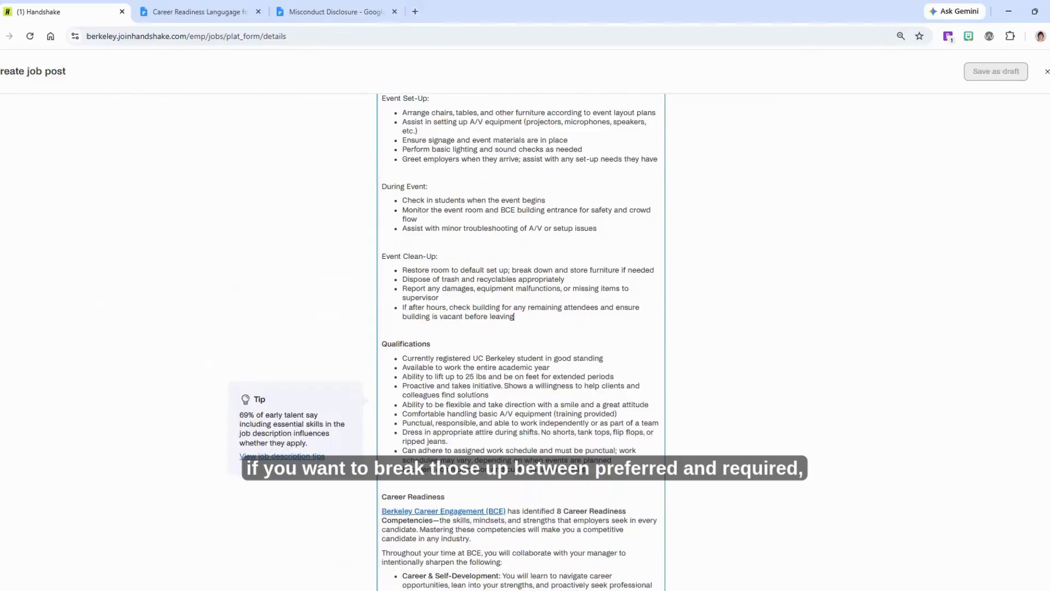
pyautogui.scroll(-2, 521, 339)
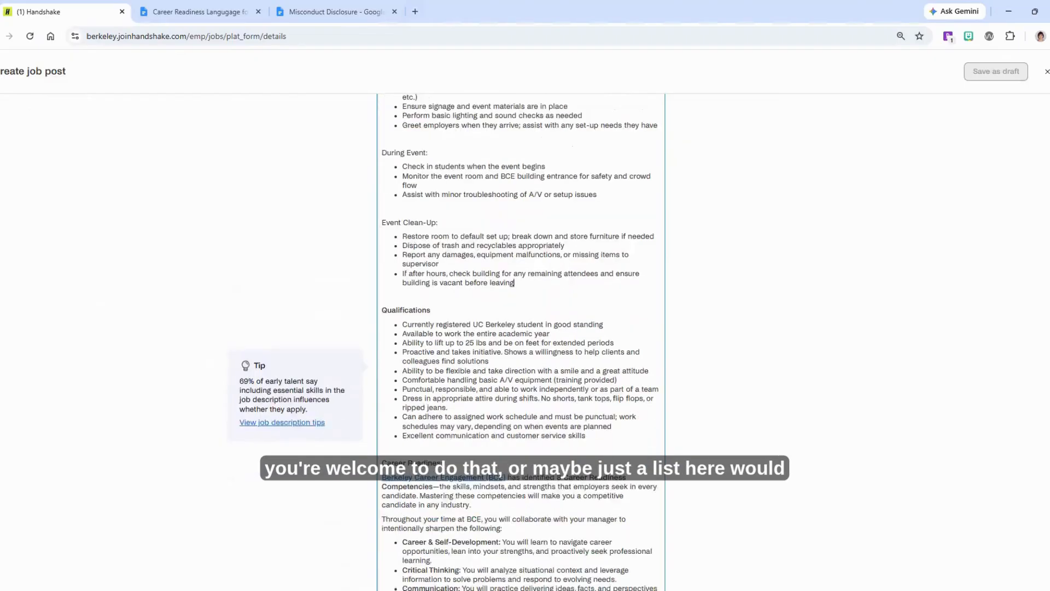
pyautogui.moveTo(591, 378); pyautogui.dragTo(383, 251)
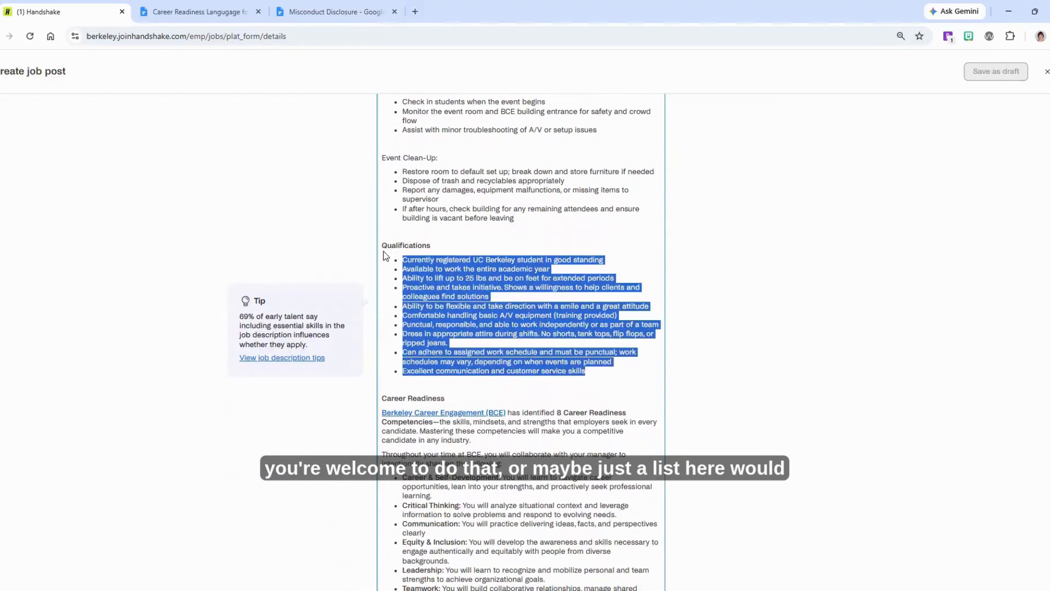
pyautogui.click(430, 270)
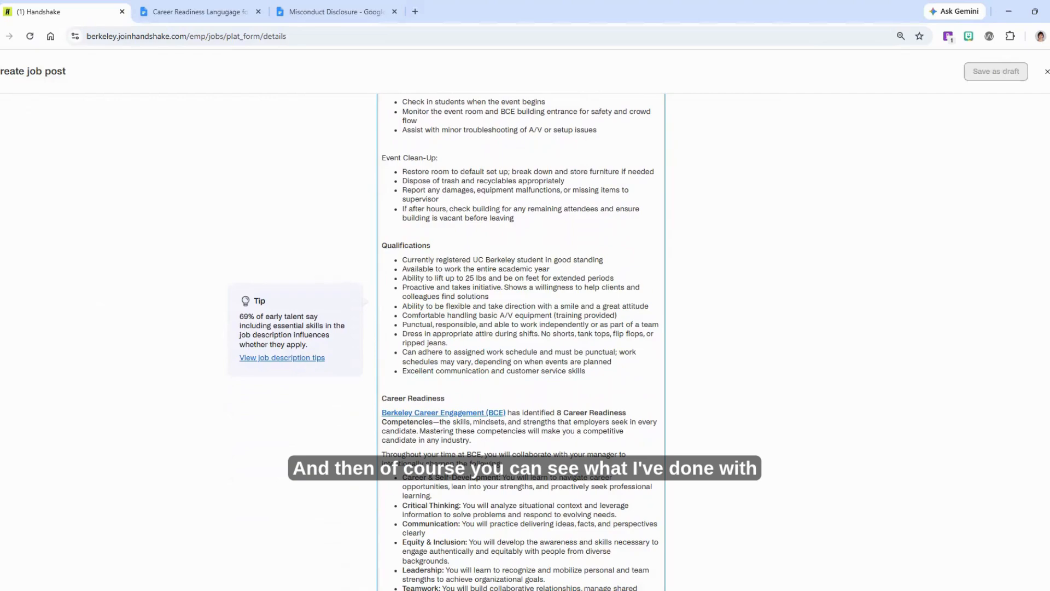
# Check the career readiness and misconduct disclosure sections, then continue to the position details
pyautogui.scroll(-5, 521, 339)
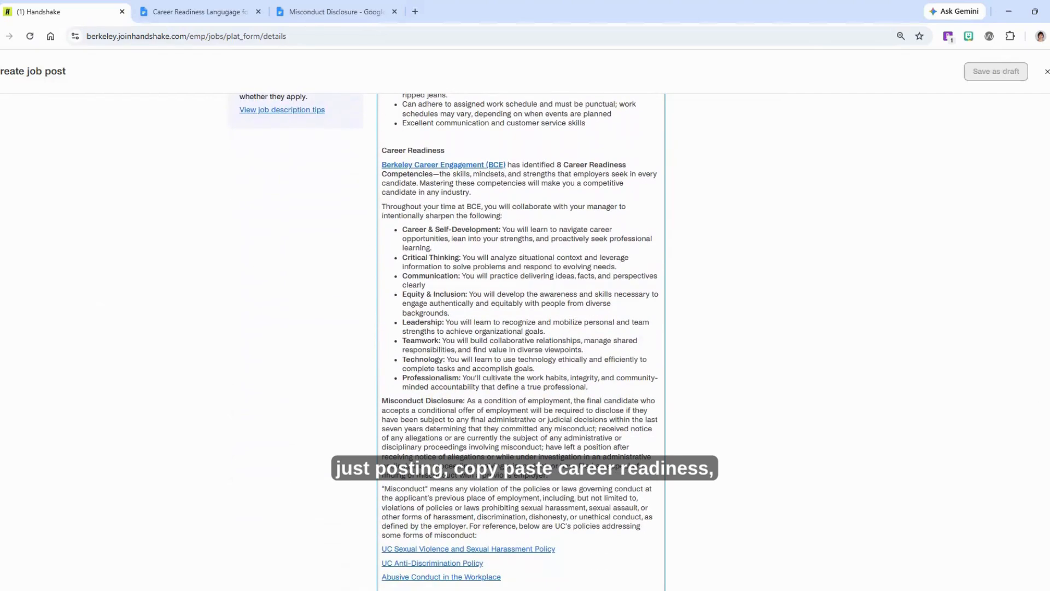
pyautogui.scroll(-3, 536, 347)
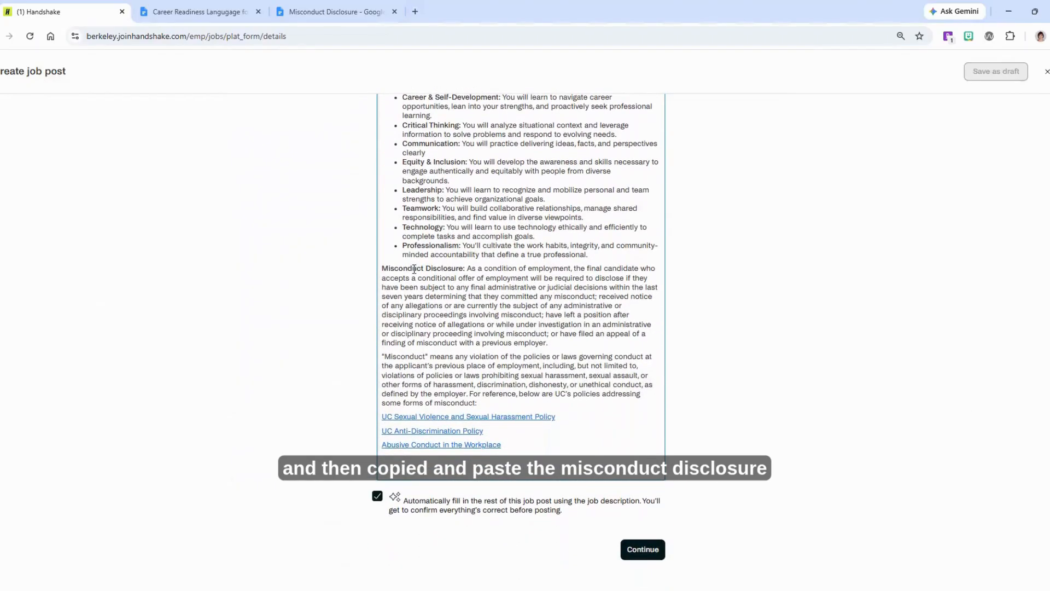
pyautogui.moveTo(383, 268); pyautogui.dragTo(516, 453)
pyautogui.click(527, 436)
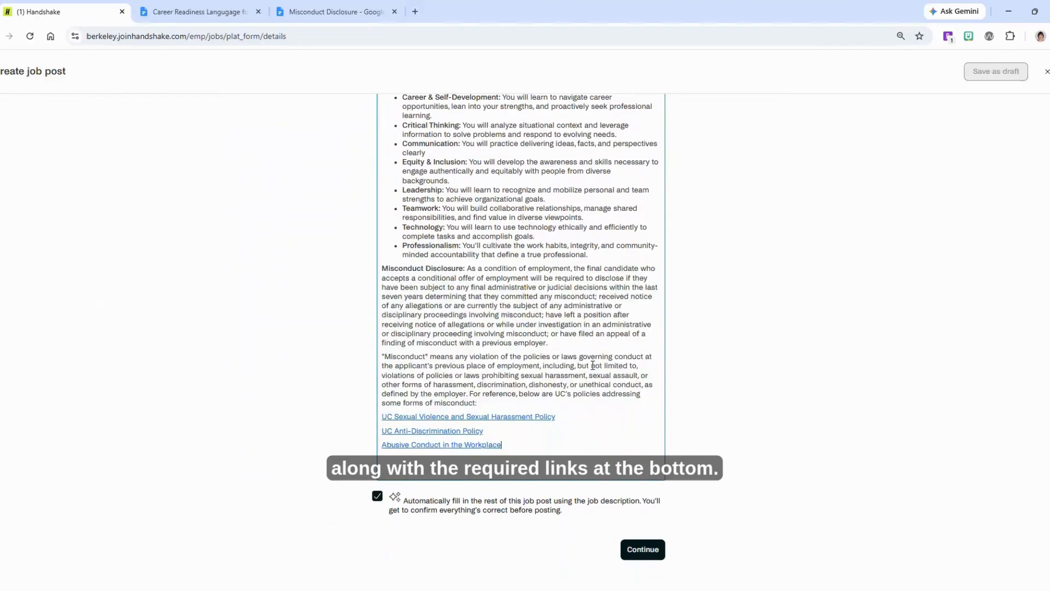
pyautogui.click(647, 553)
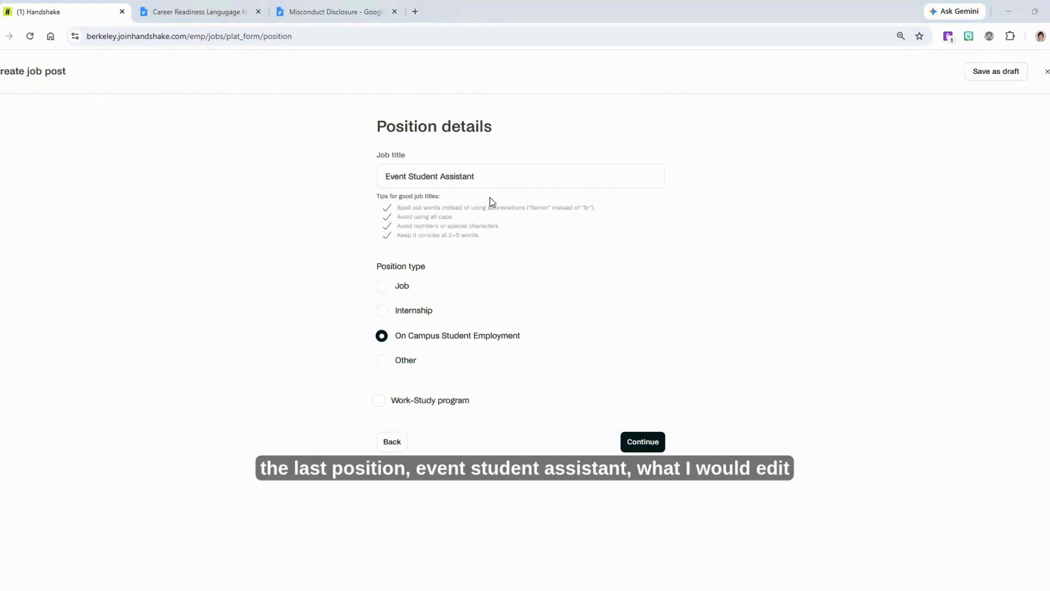
# Append (Work study preferred) to the job title Event Student Assistant
pyautogui.click(506, 173)
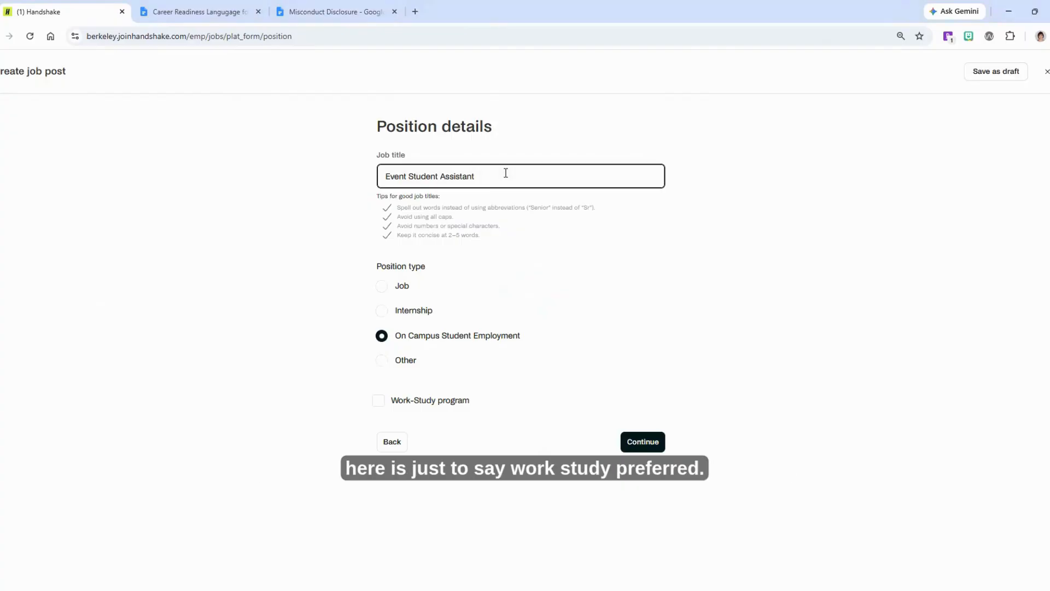
pyautogui.write('(Work study preferred)')
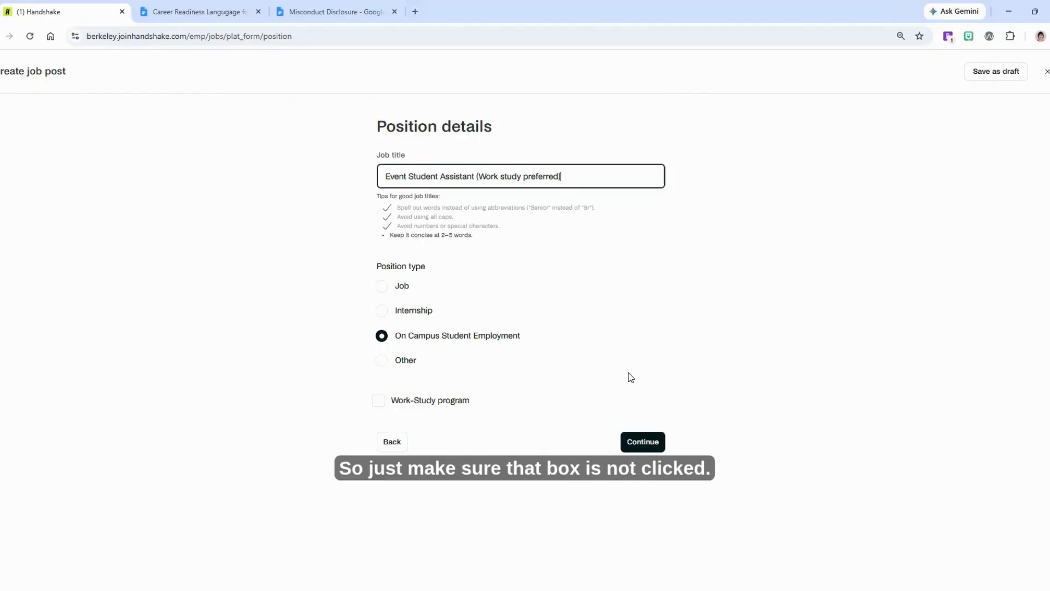
# Continue to the location requirements and place the cursor in the onsite location search field
pyautogui.click(641, 441)
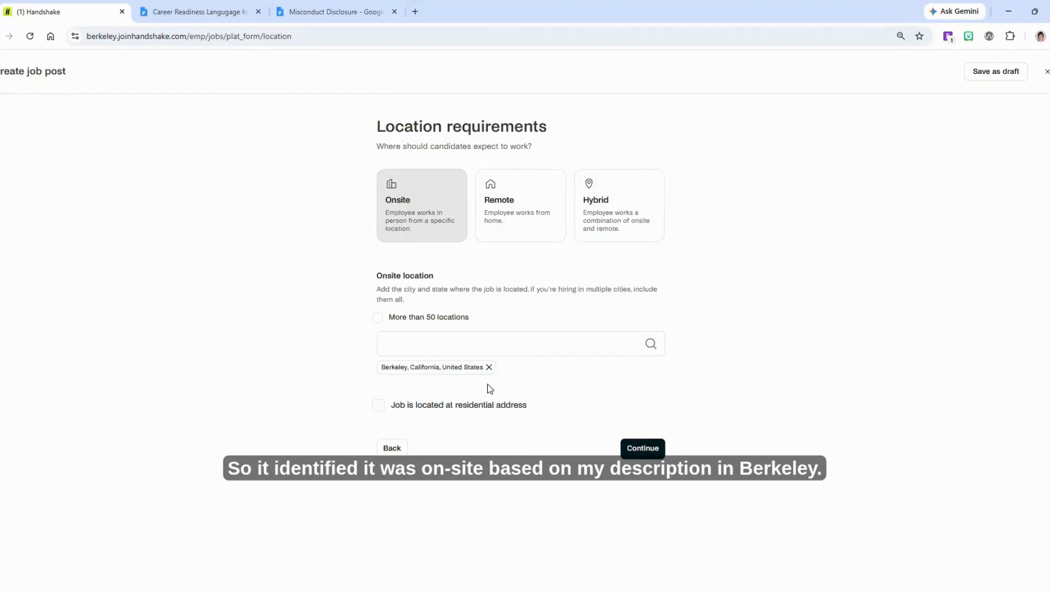
pyautogui.click(461, 337)
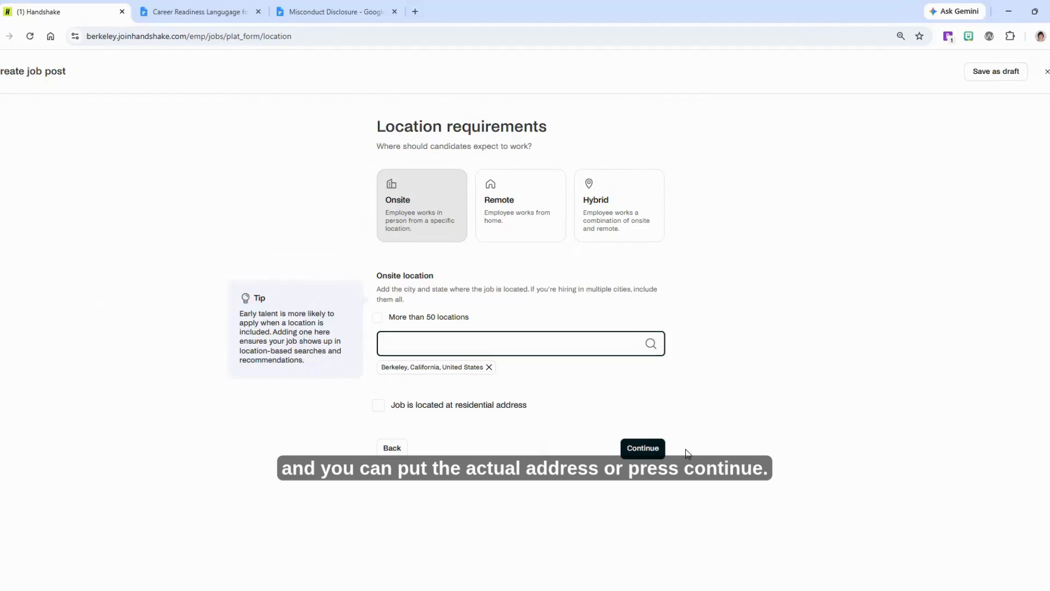
# Continue to time requirements, set 12 hours per week and make the employment temporary or seasonal
pyautogui.click(644, 449)
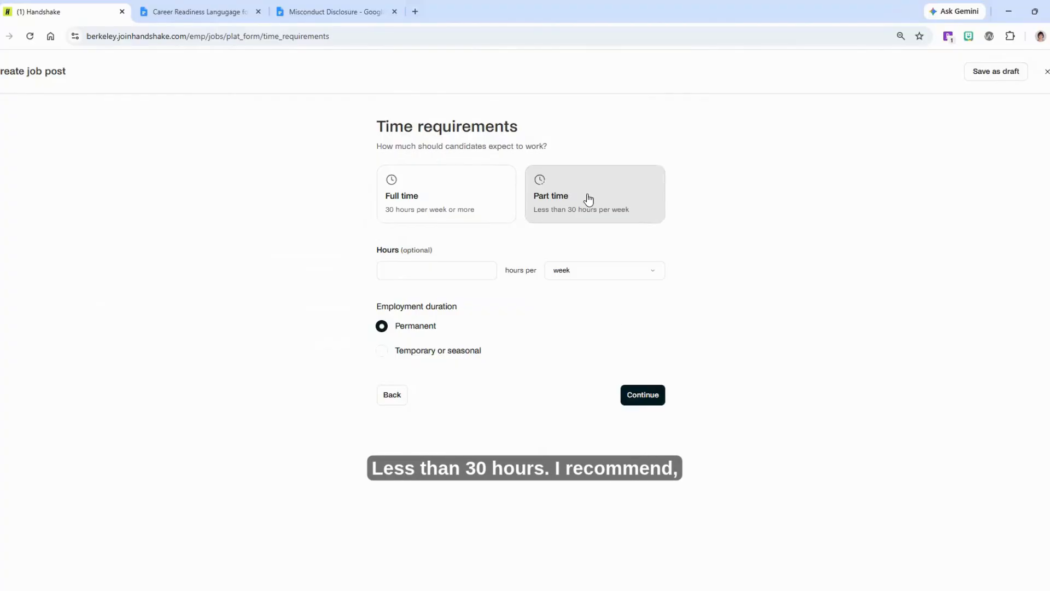
pyautogui.click(470, 269)
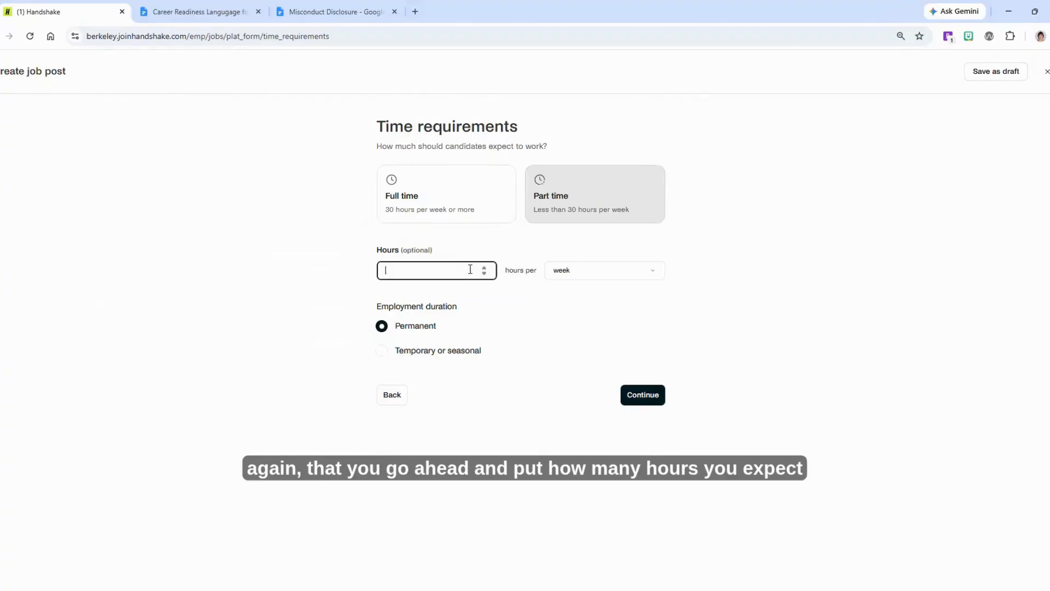
pyautogui.write('12')
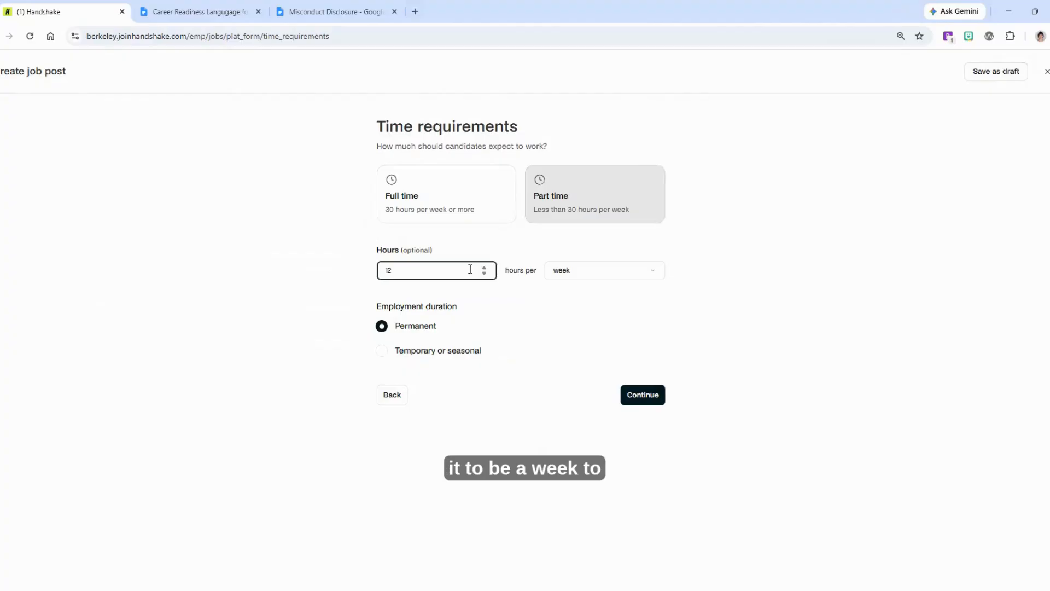
pyautogui.click(538, 316)
pyautogui.click(382, 355)
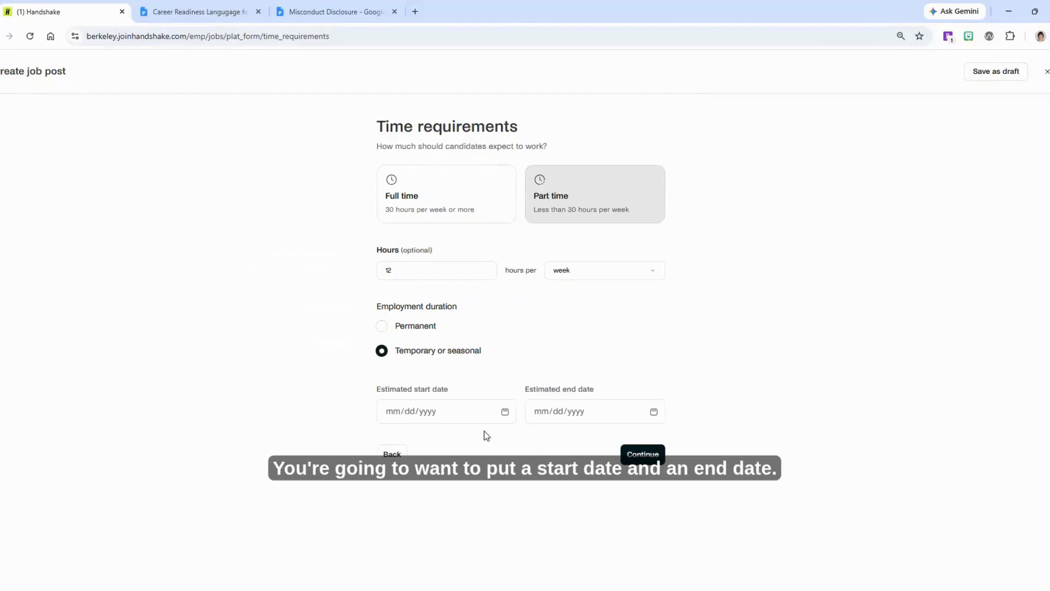
# Set the estimated start date to 08/17/2026
pyautogui.click(503, 413)
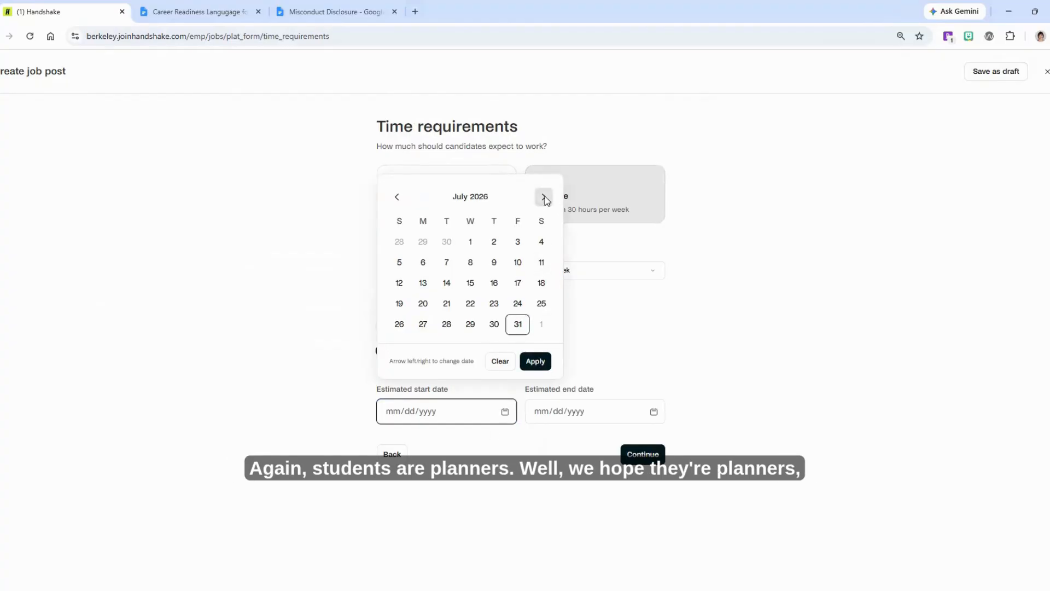
pyautogui.click(545, 197)
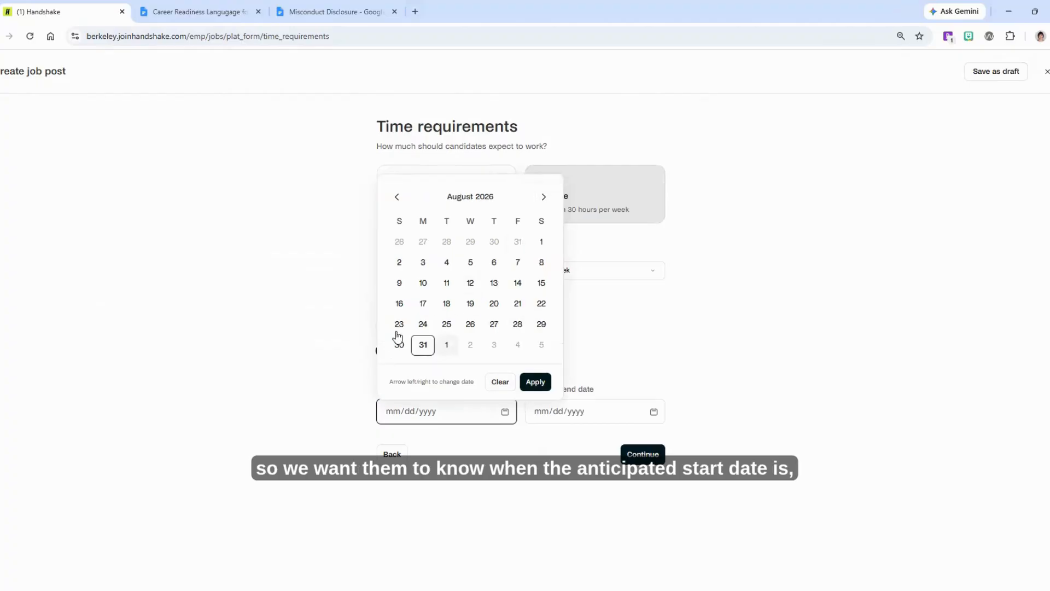
pyautogui.click(423, 303)
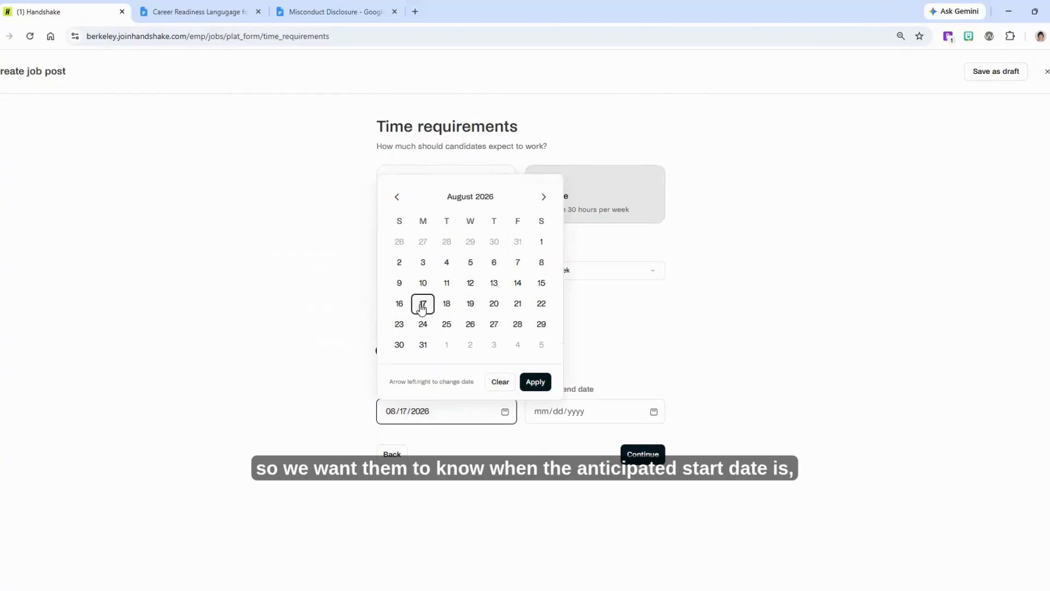
pyautogui.click(535, 382)
# Set the estimated end date to 05/14/2027 and continue to compensation
pyautogui.click(654, 412)
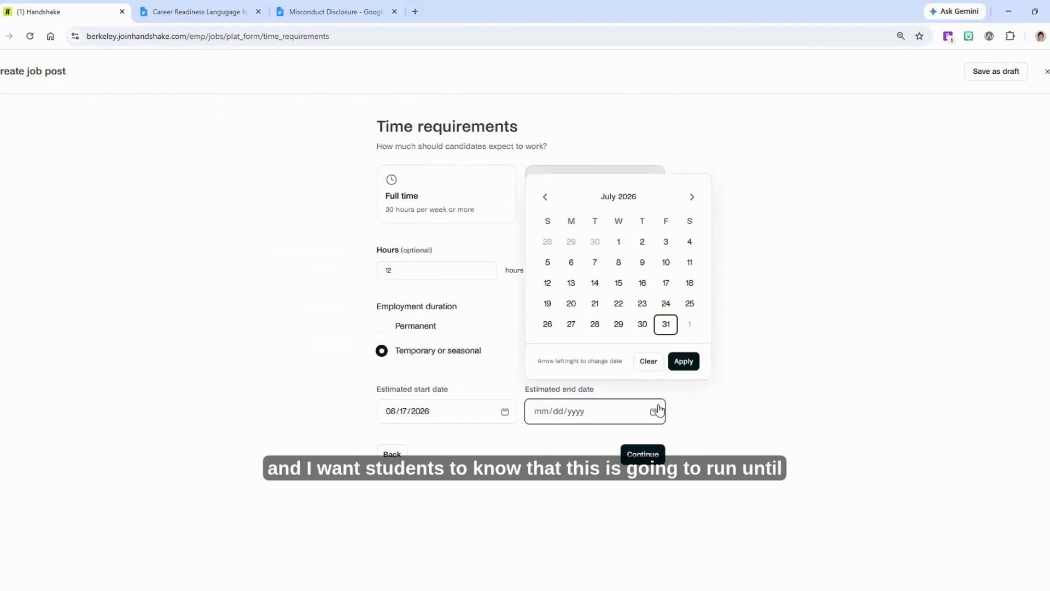
pyautogui.doubleClick(692, 197)
pyautogui.click(692, 197)
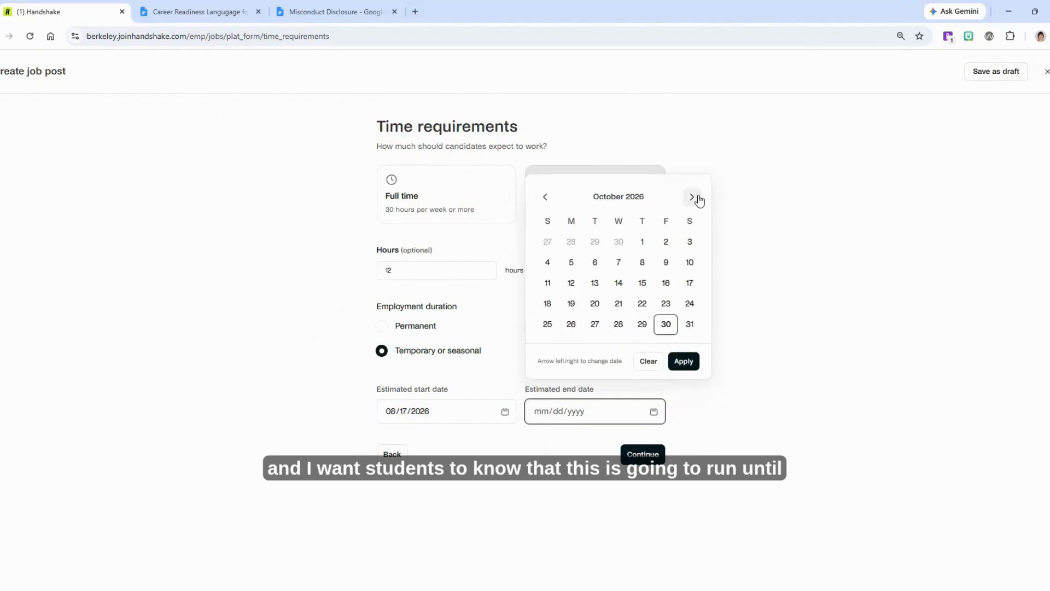
pyautogui.click(692, 197)
pyautogui.doubleClick(691, 197)
pyautogui.click(692, 197)
pyautogui.click(692, 197)
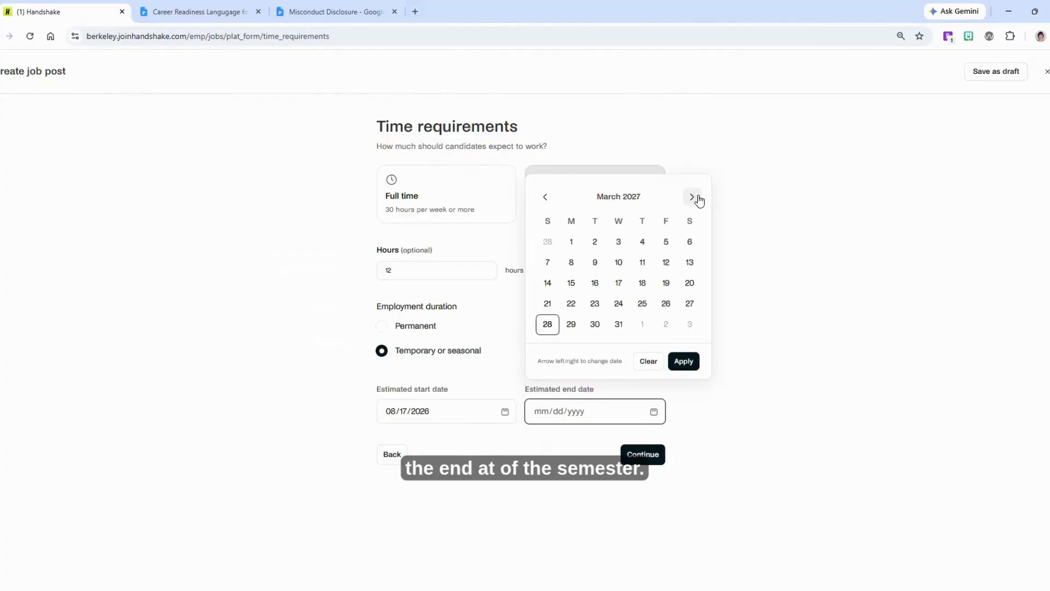
pyautogui.click(692, 196)
pyautogui.click(691, 197)
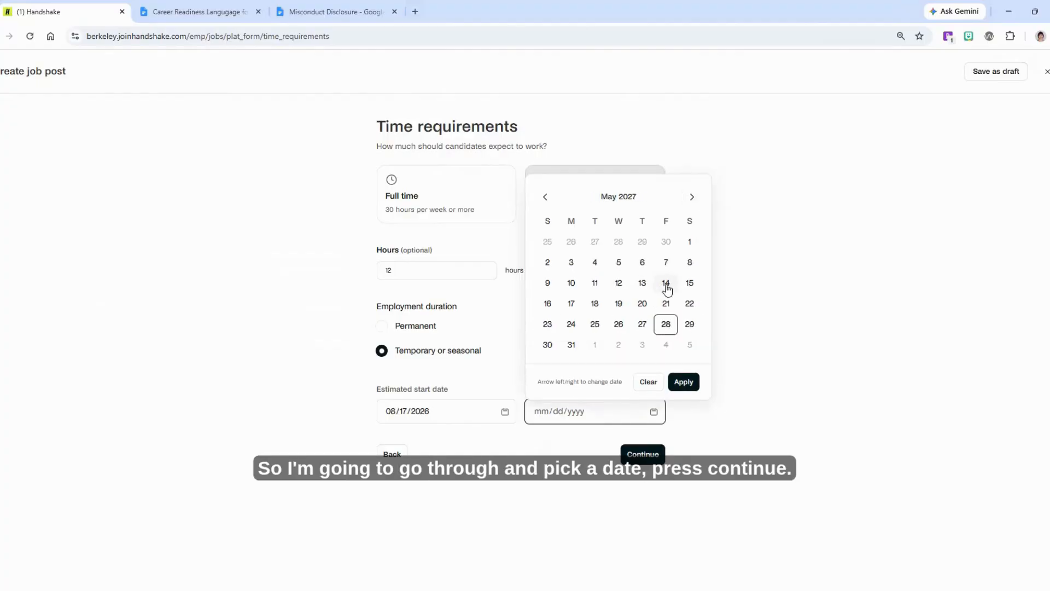
pyautogui.click(665, 283)
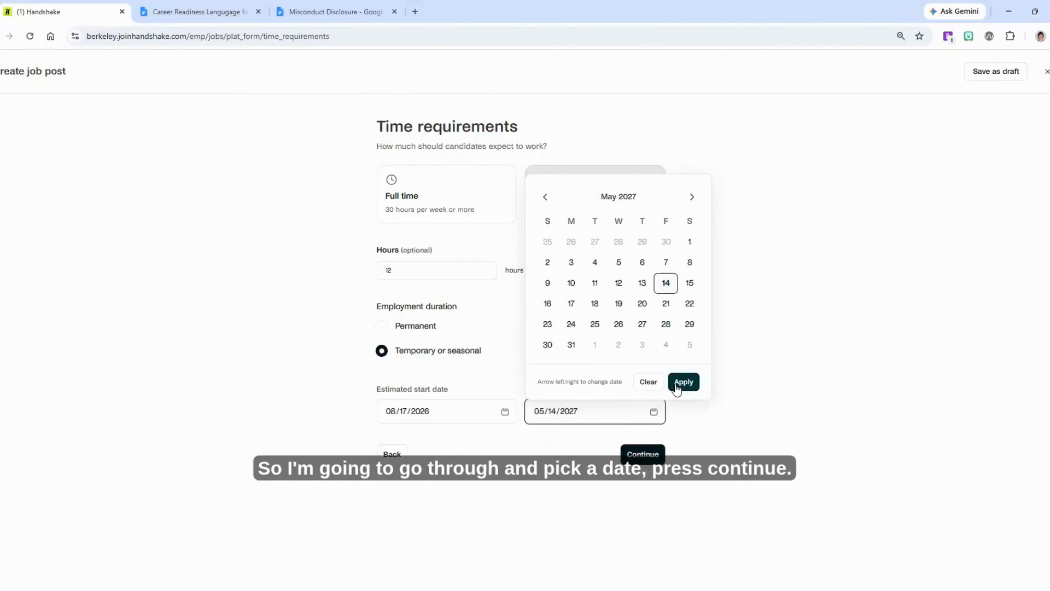
pyautogui.click(678, 385)
pyautogui.click(641, 458)
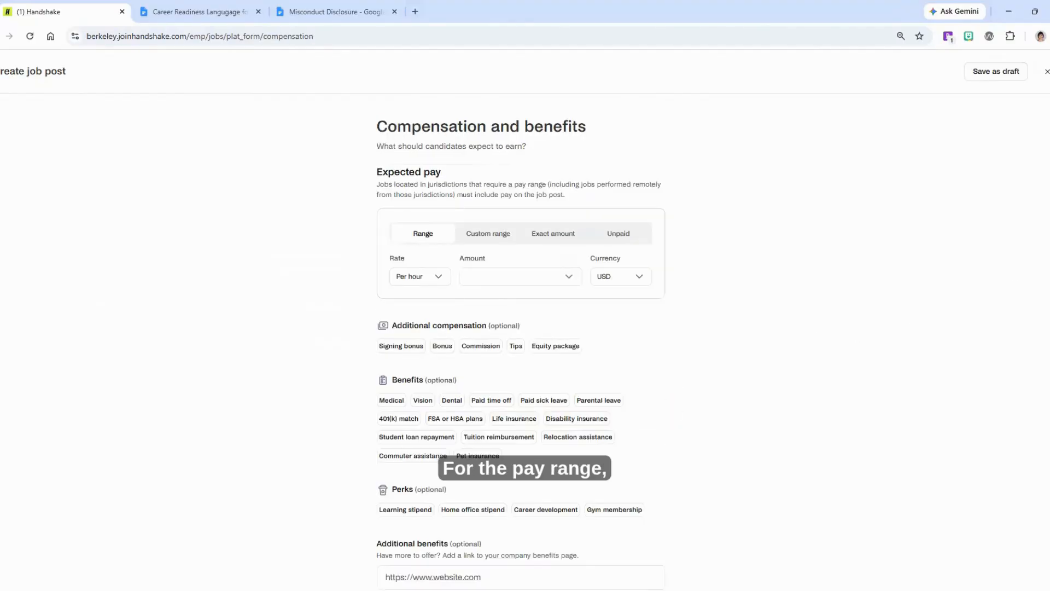
# Set a custom pay range of 20 to 25 USD per hour and continue to job categorization
pyautogui.click(485, 234)
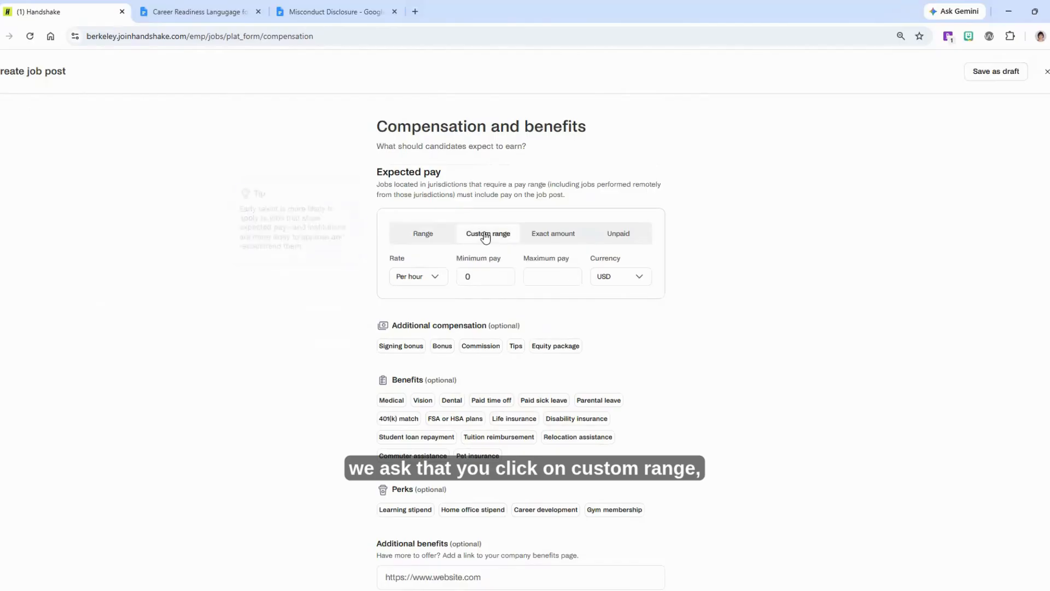
pyautogui.click(475, 277)
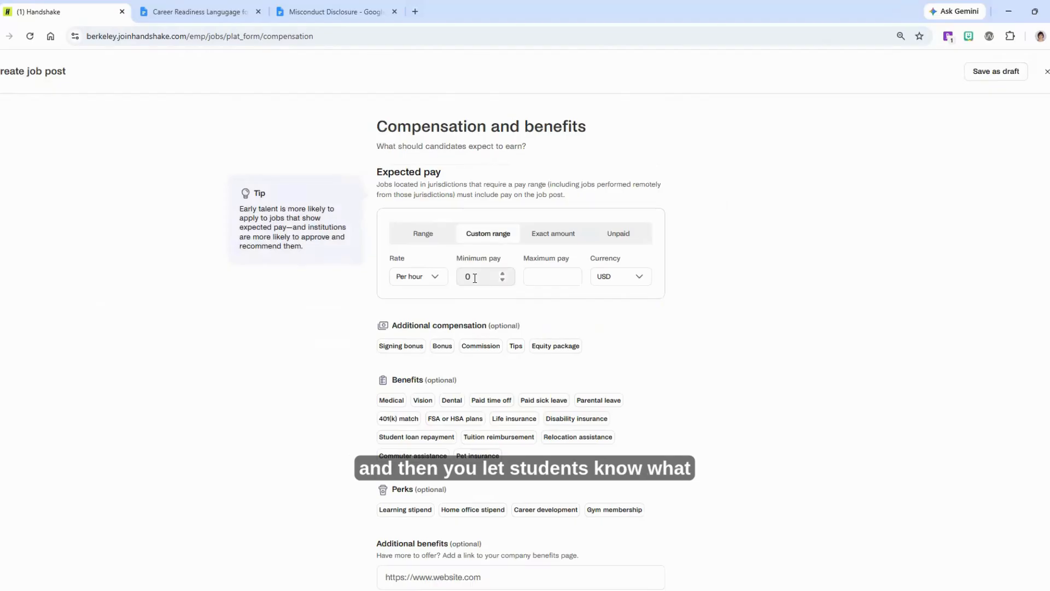
pyautogui.moveTo(474, 277); pyautogui.dragTo(457, 276)
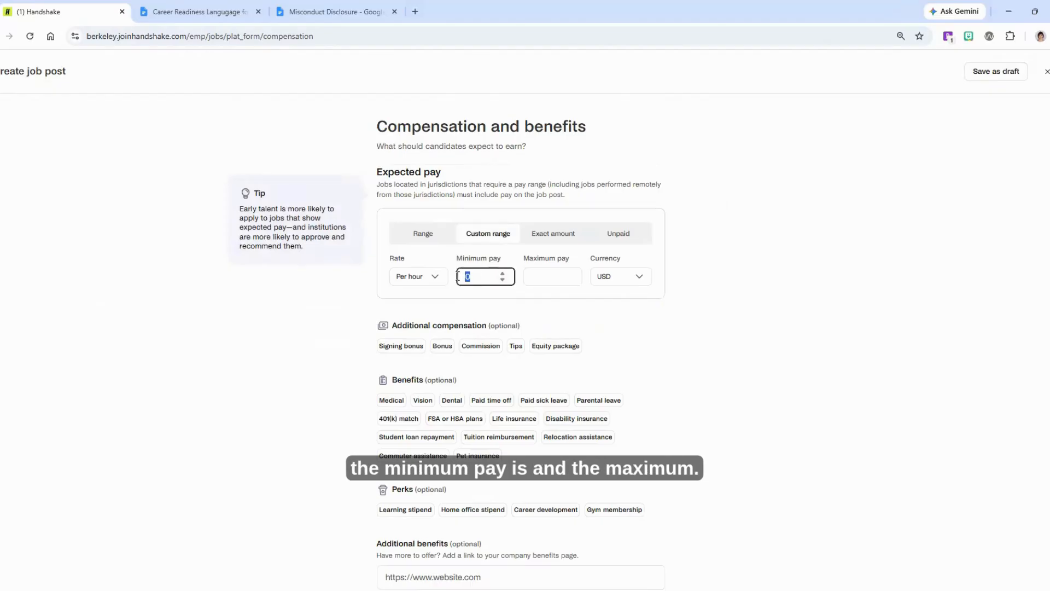
pyautogui.write('20')
pyautogui.click(542, 280)
pyautogui.write('25')
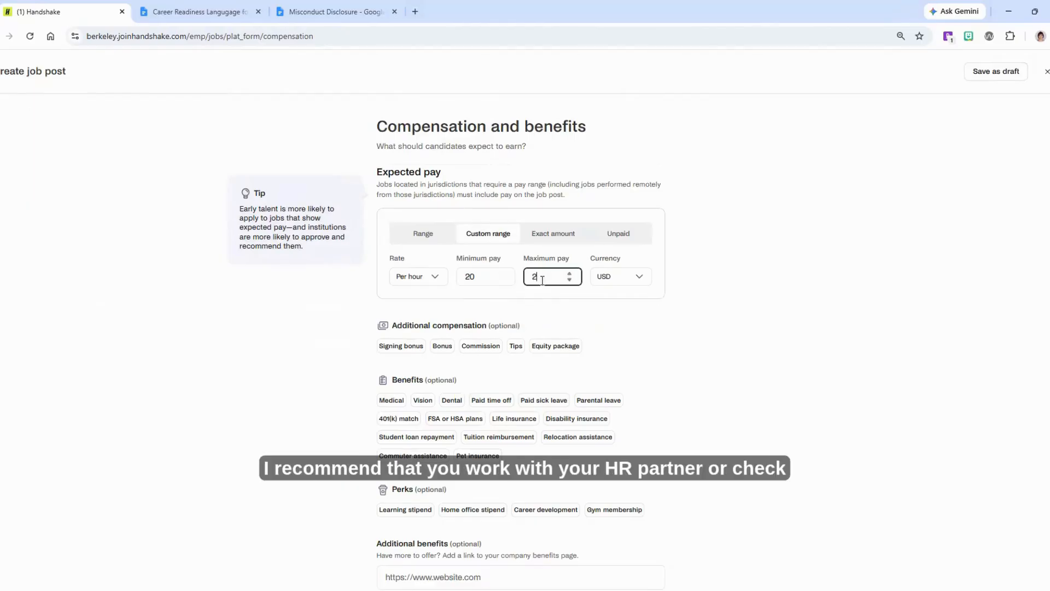
pyautogui.click(645, 333)
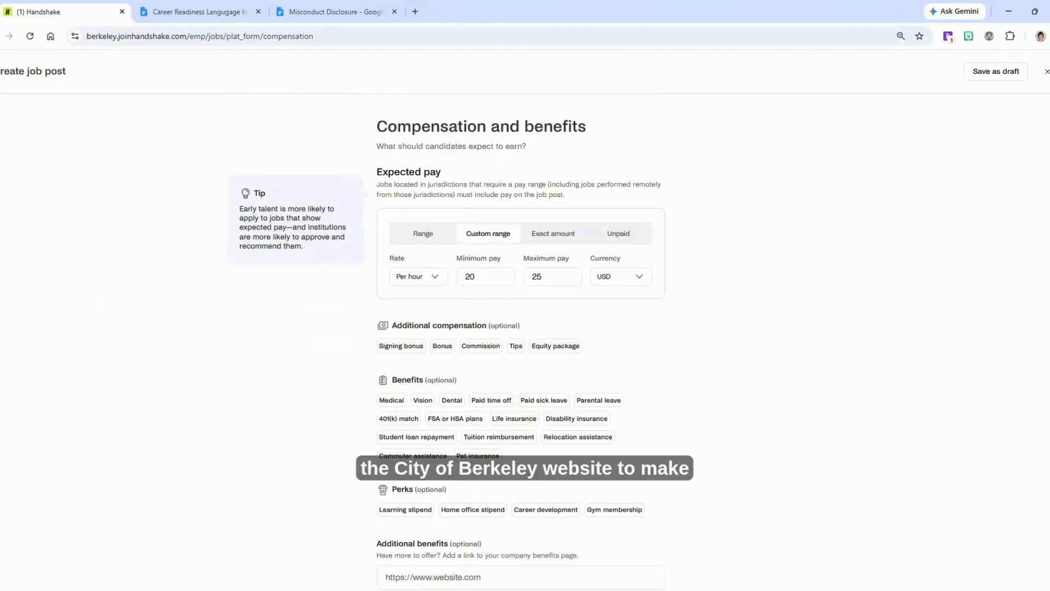
pyautogui.scroll(-2, 520, 339)
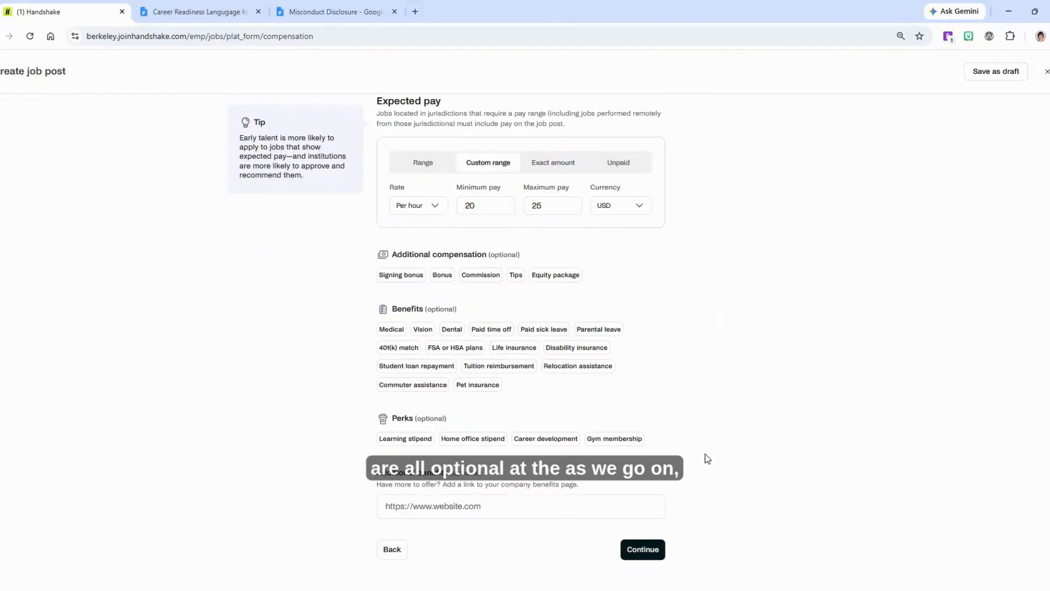
pyautogui.click(649, 549)
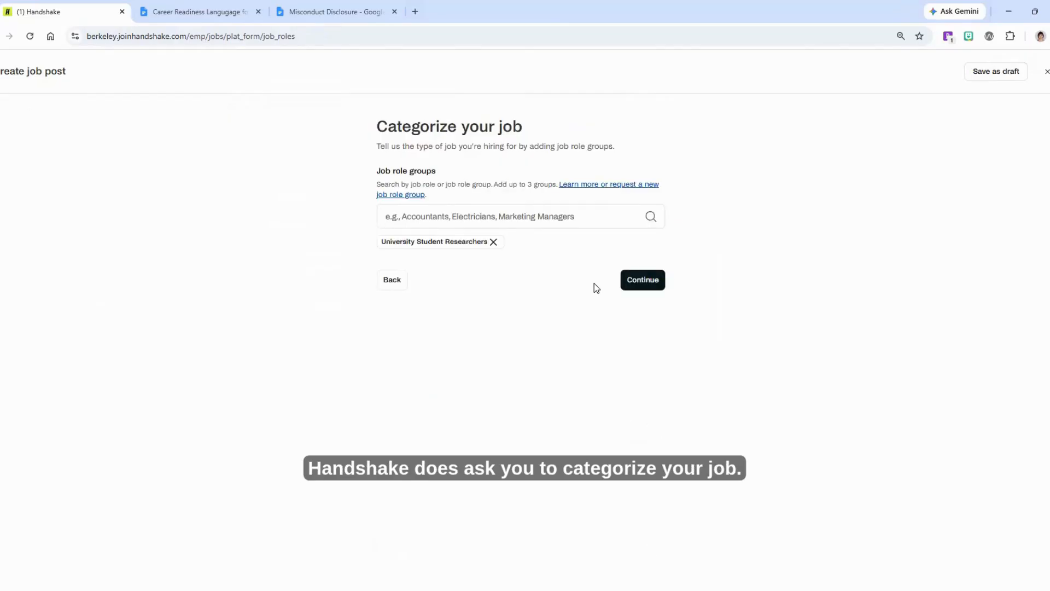
# Add the Office and Administrative Support Workers job role group
pyautogui.click(459, 223)
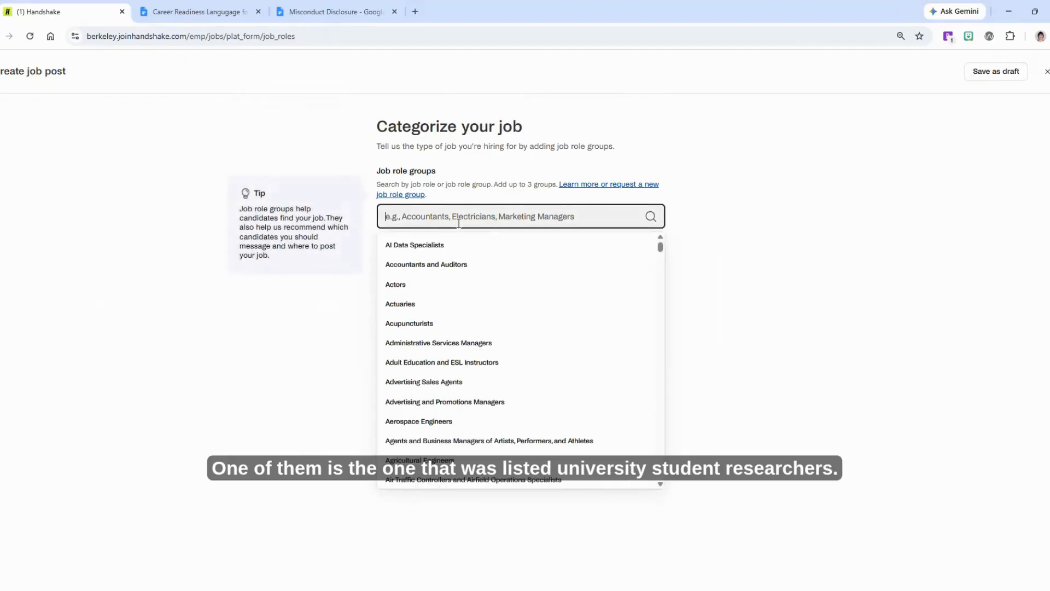
pyautogui.write('Off')
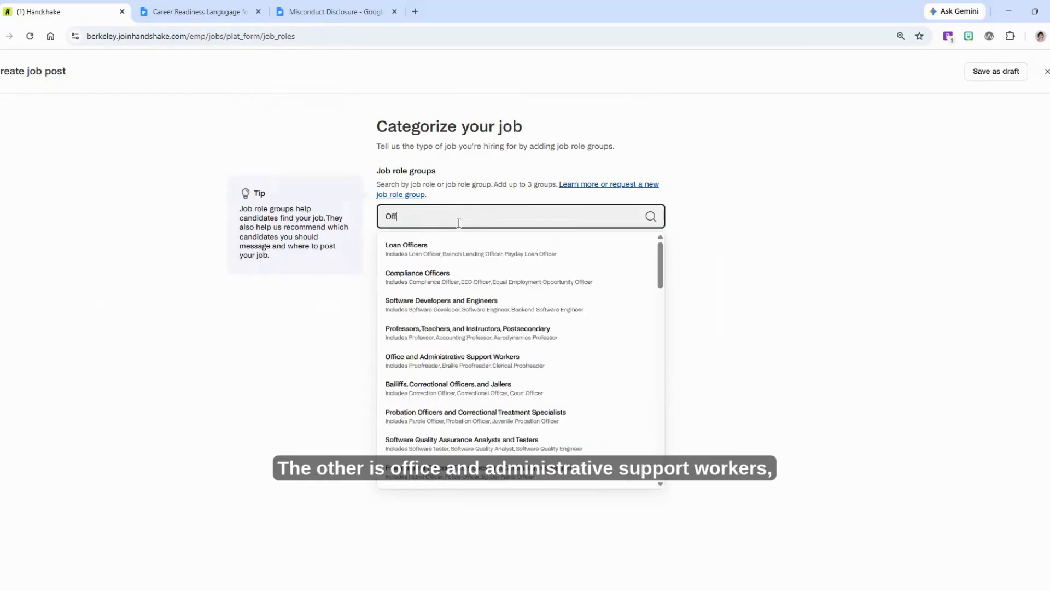
pyautogui.write('ice and a')
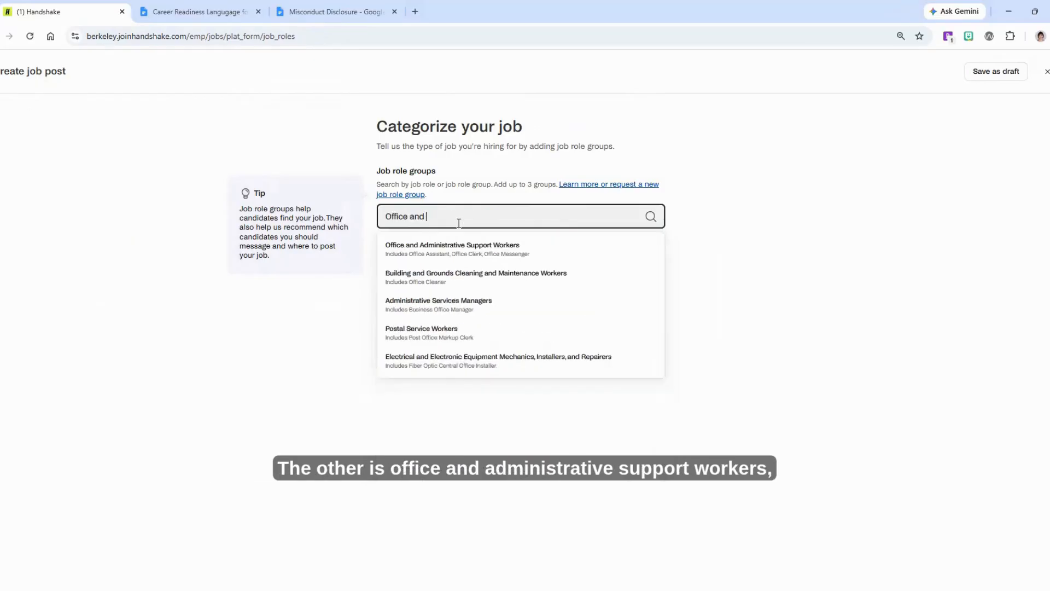
pyautogui.click(474, 246)
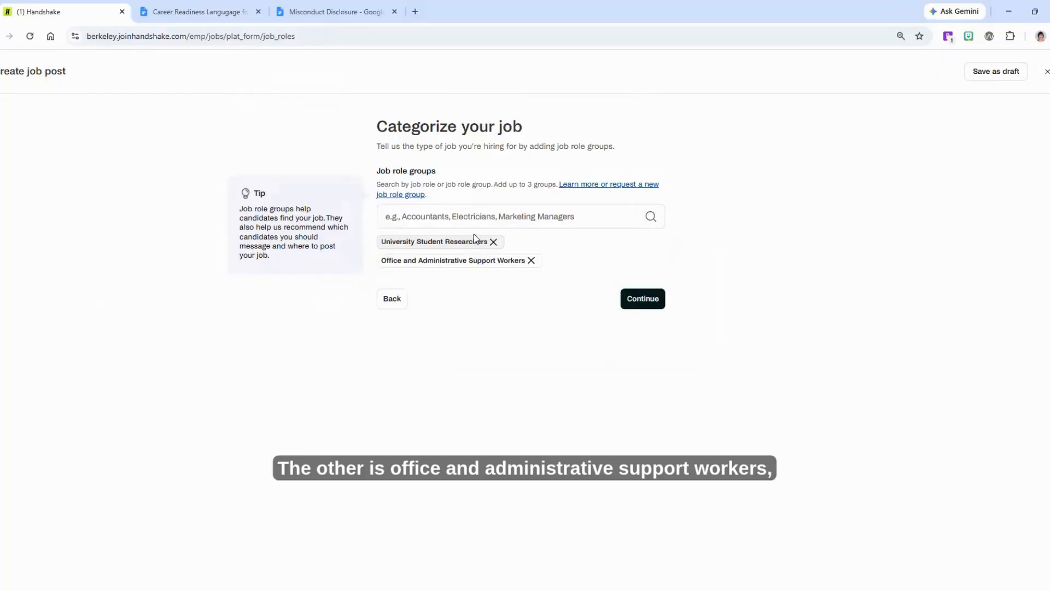
# Add the Miscellaneous Food Preparation and Service Workers job role group and continue
pyautogui.click(463, 214)
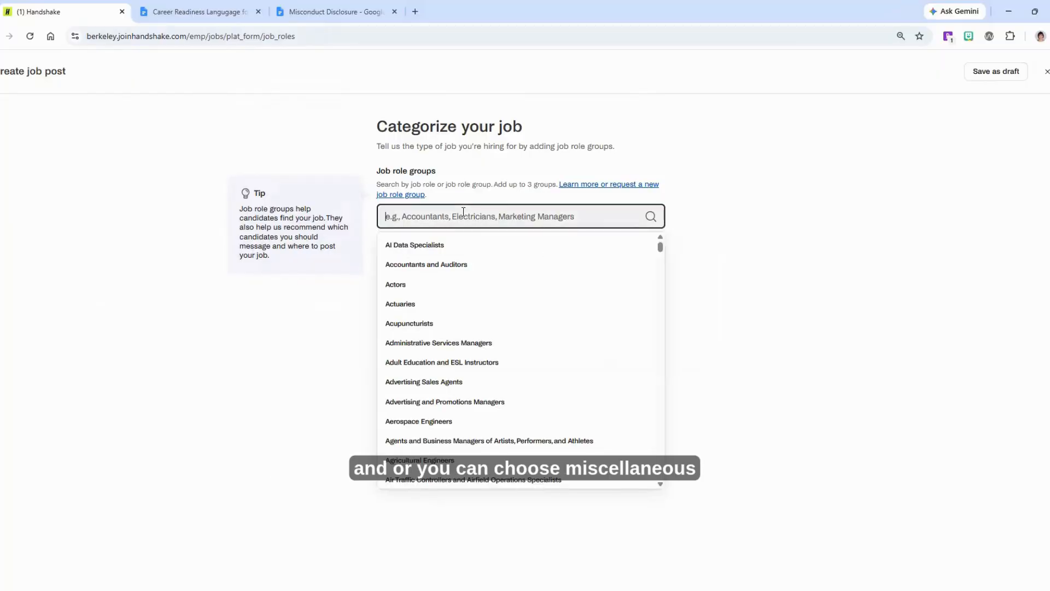
pyautogui.write('miscellan')
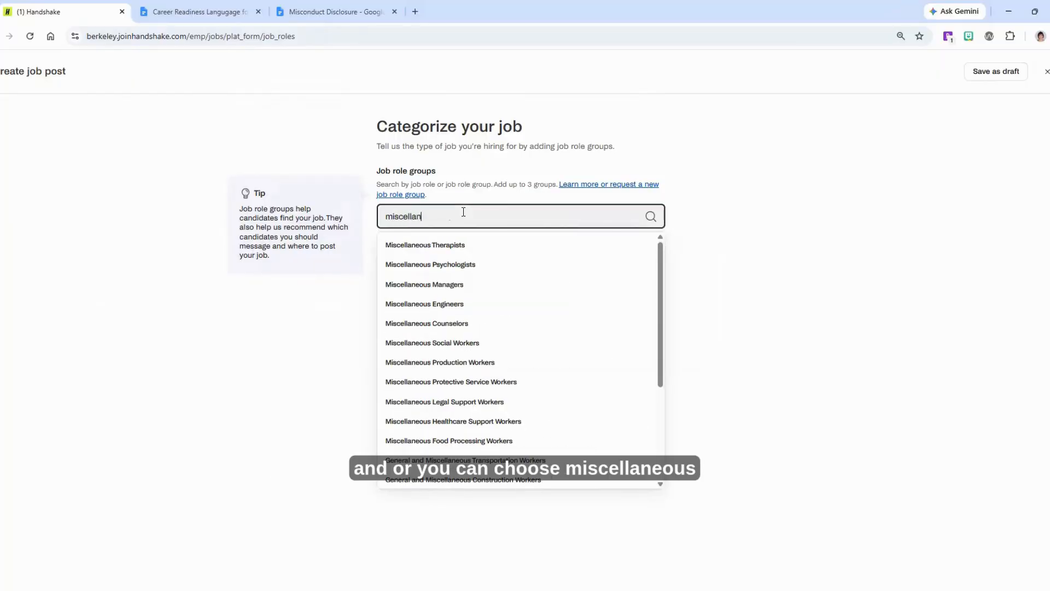
pyautogui.write('eous food')
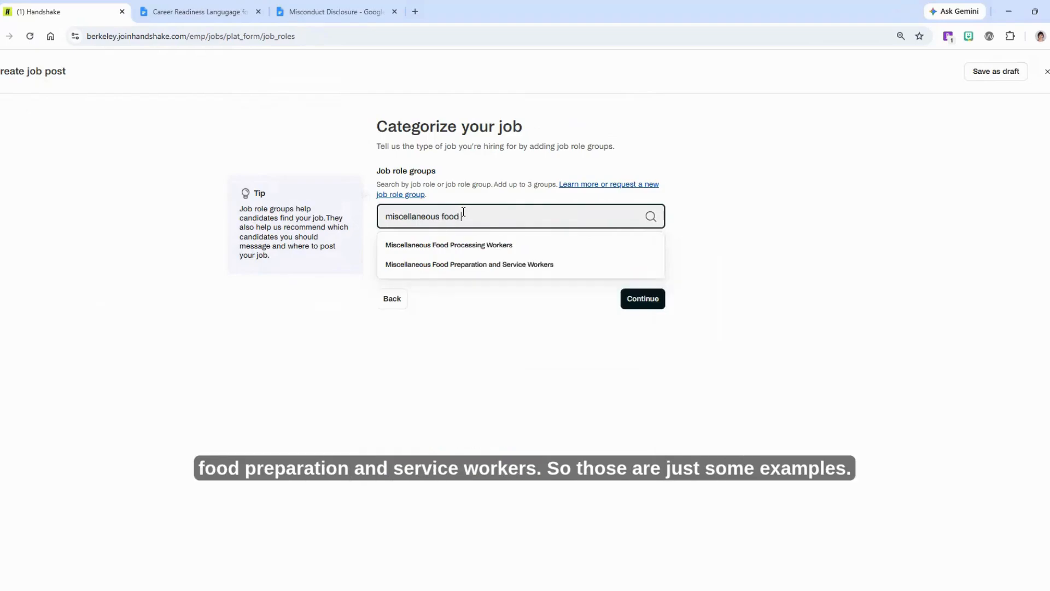
pyautogui.click(453, 264)
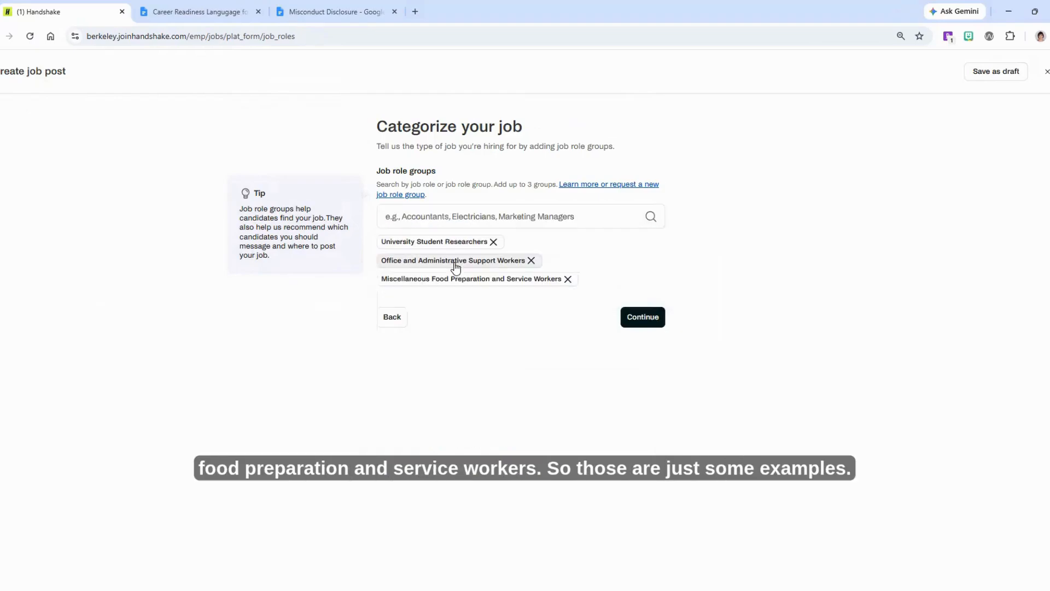
pyautogui.click(644, 323)
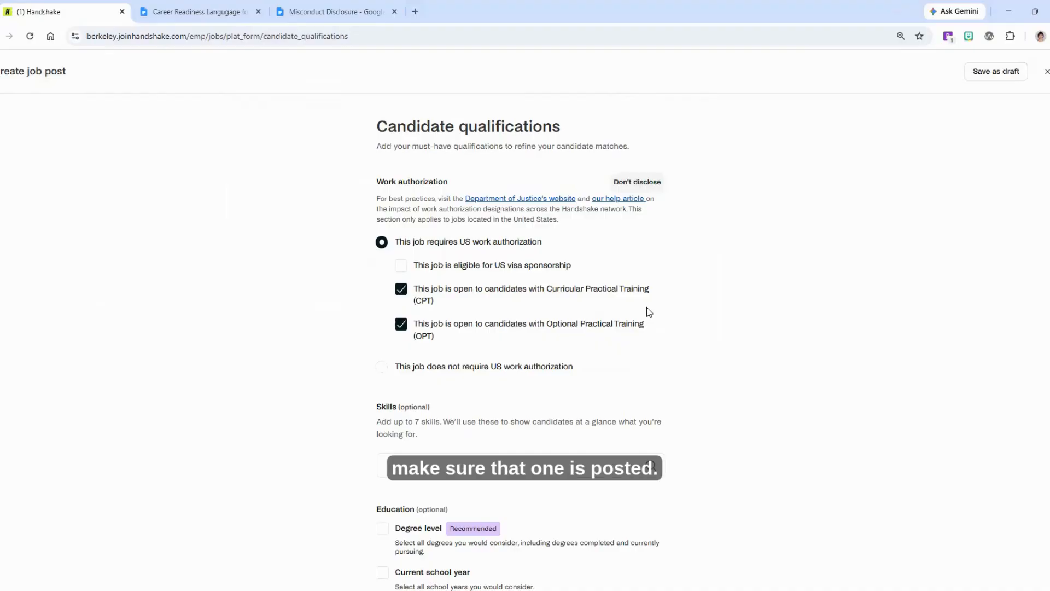
# Review the optional candidate qualification fields, then continue through school selection to the application process
pyautogui.scroll(-5, 1034, 416)
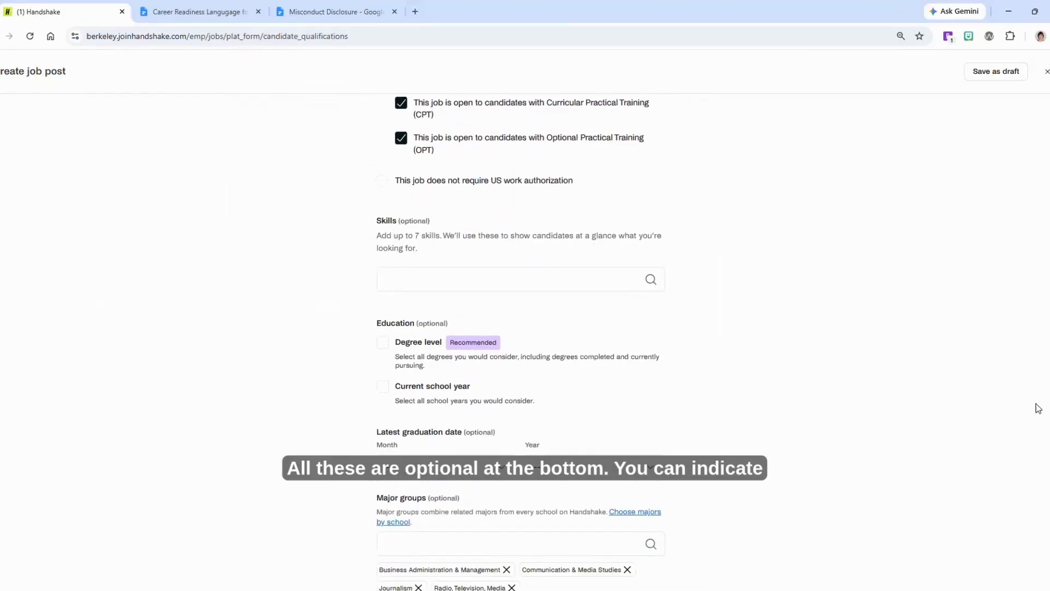
pyautogui.scroll(-1, 1022, 492)
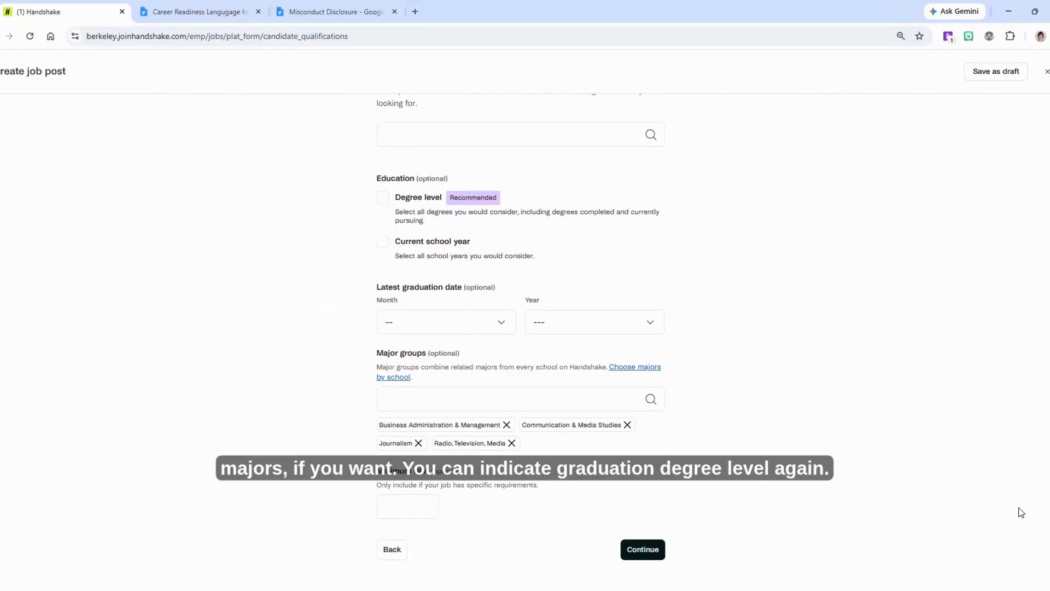
pyautogui.scroll(2, 1020, 470)
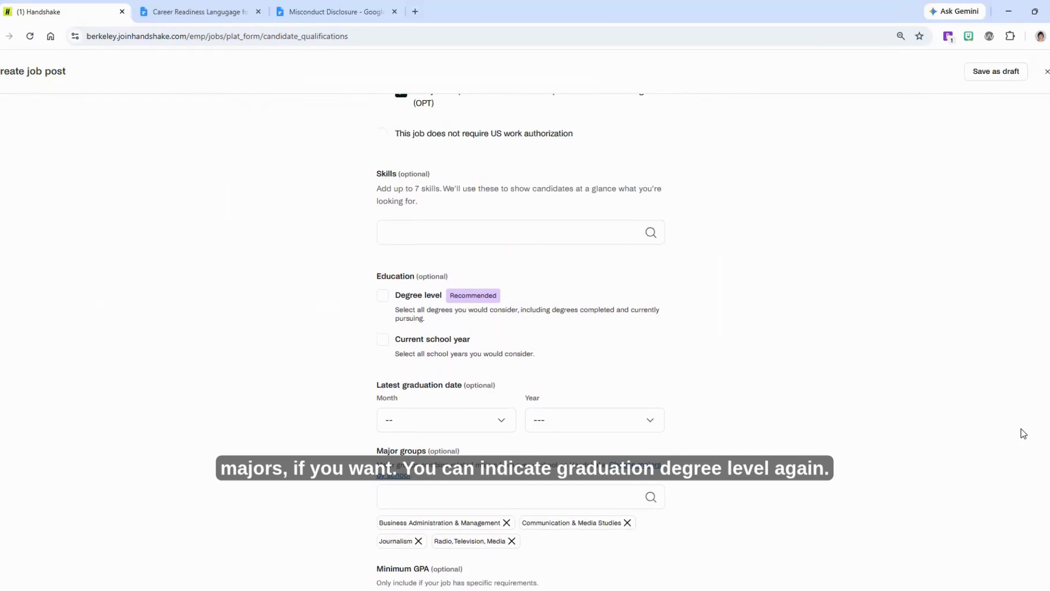
pyautogui.scroll(1, 1022, 421)
pyautogui.scroll(-2, 1020, 448)
pyautogui.scroll(-1, 1015, 471)
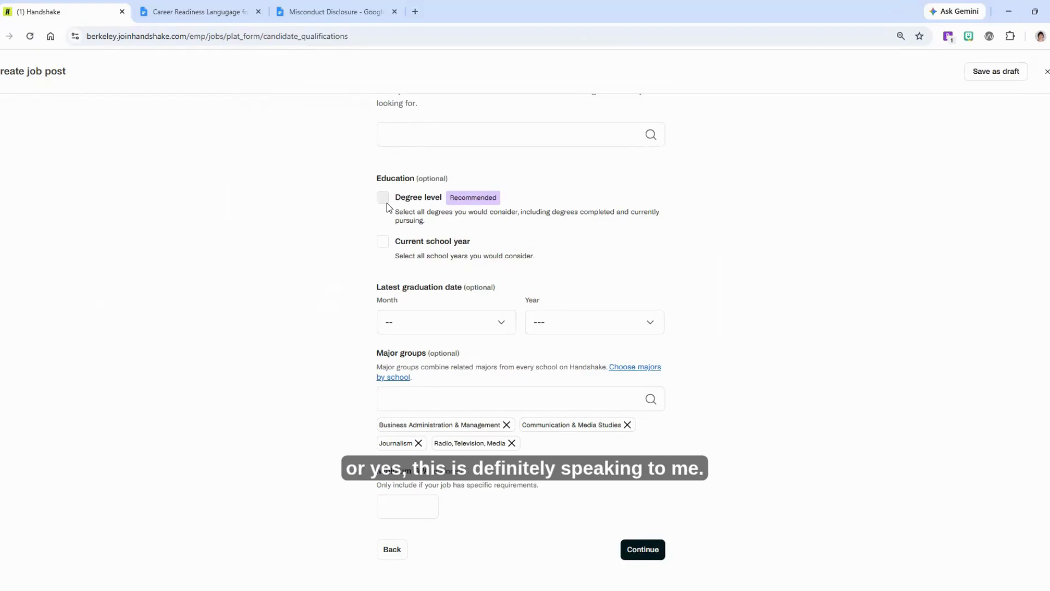
pyautogui.click(651, 549)
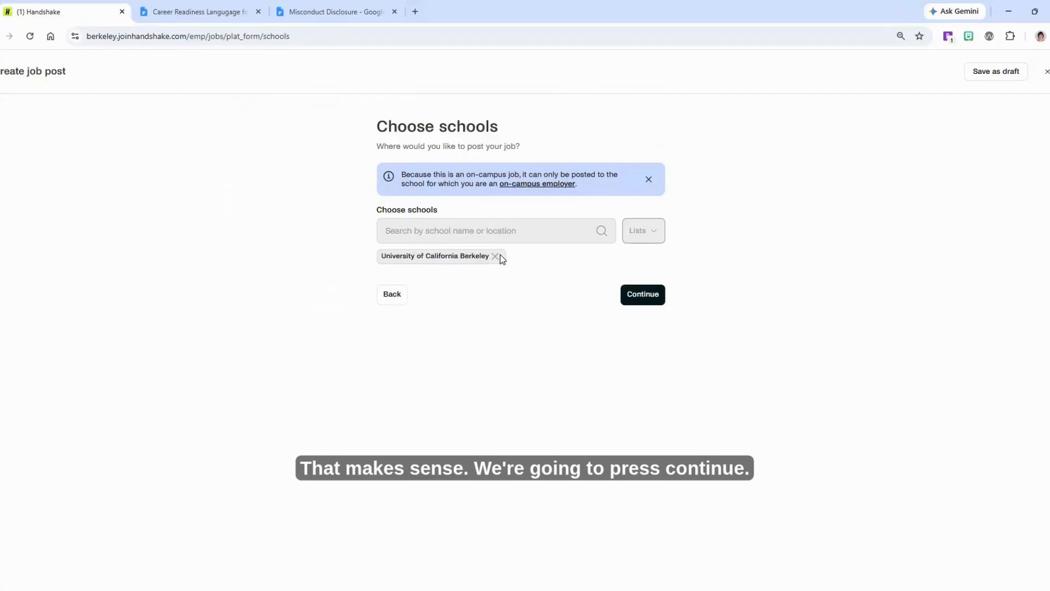
pyautogui.click(645, 294)
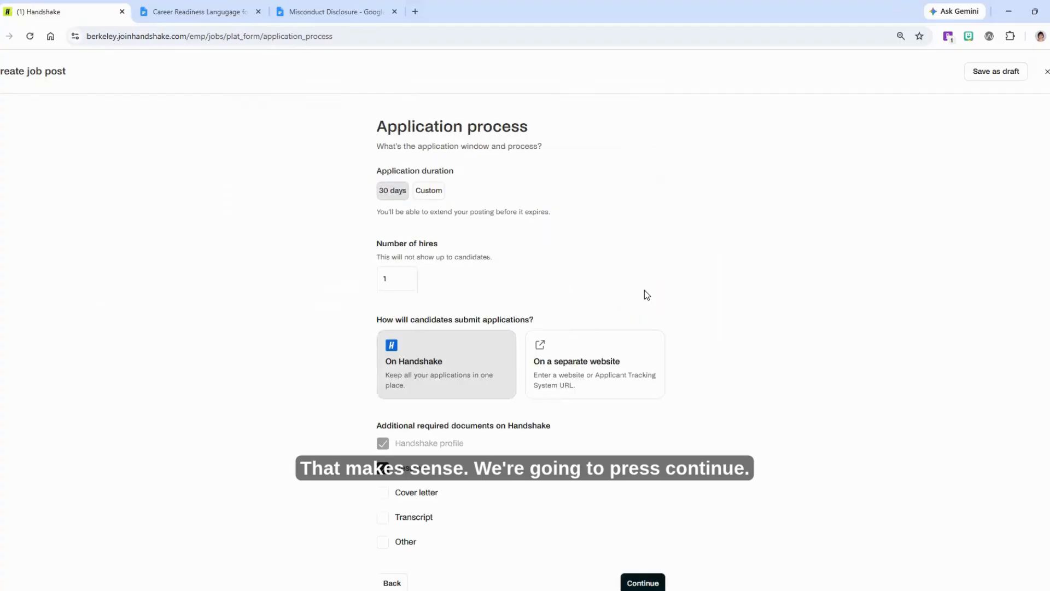
# Choose a custom application duration for the job post
pyautogui.click(429, 195)
pyautogui.click(392, 193)
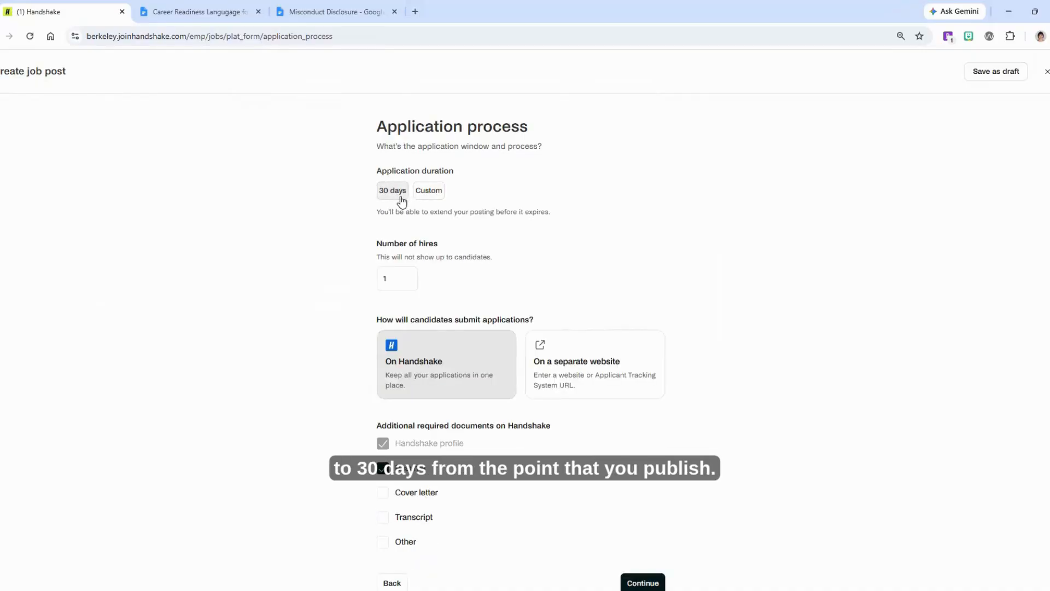
pyautogui.click(431, 194)
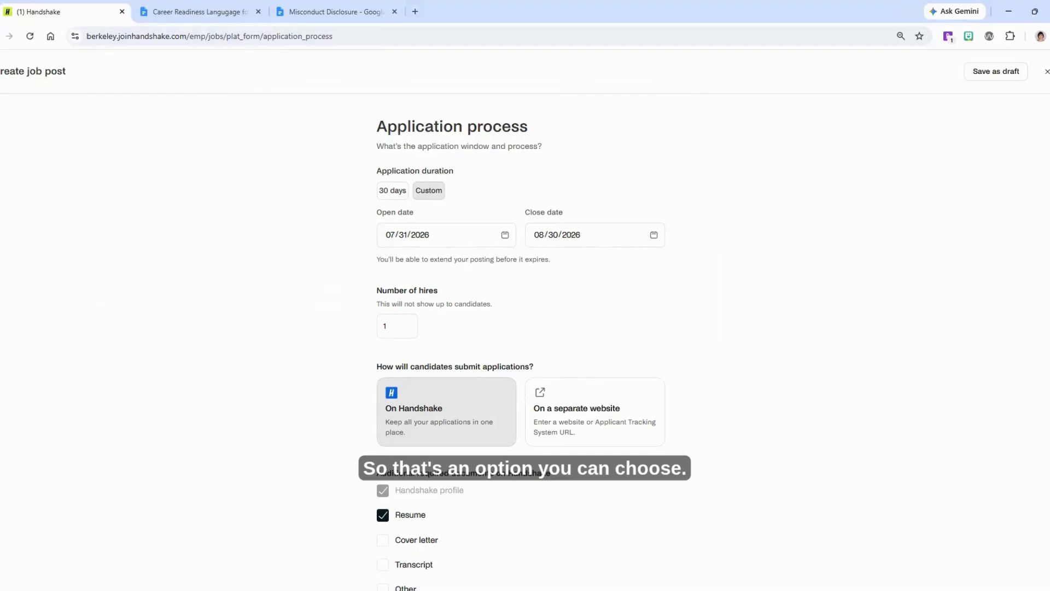
# Set the number of hires to 2 and continue to the hiring team page
pyautogui.scroll(-1, 521, 343)
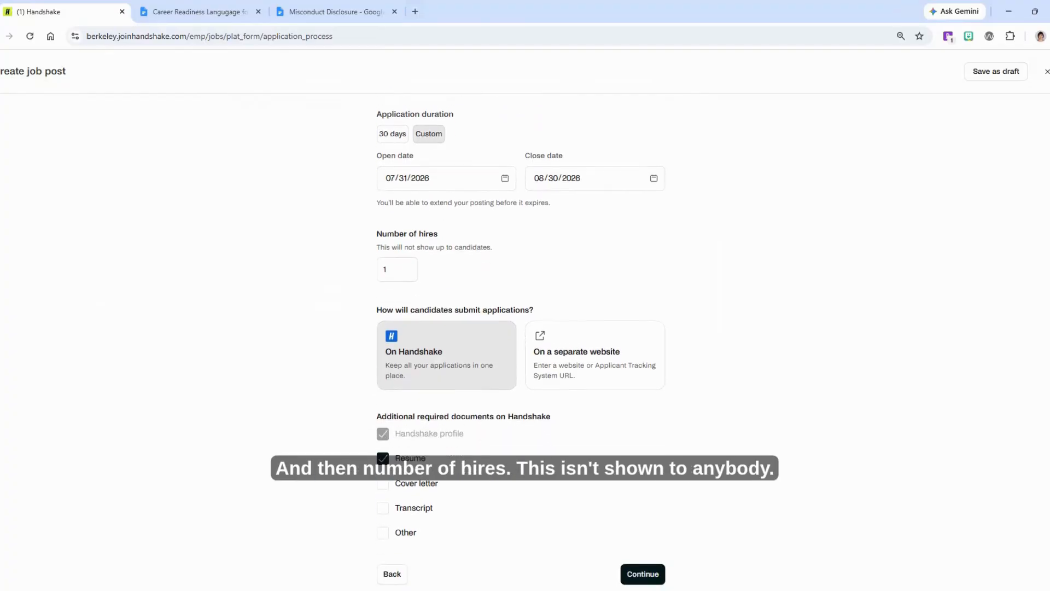
pyautogui.click(407, 268)
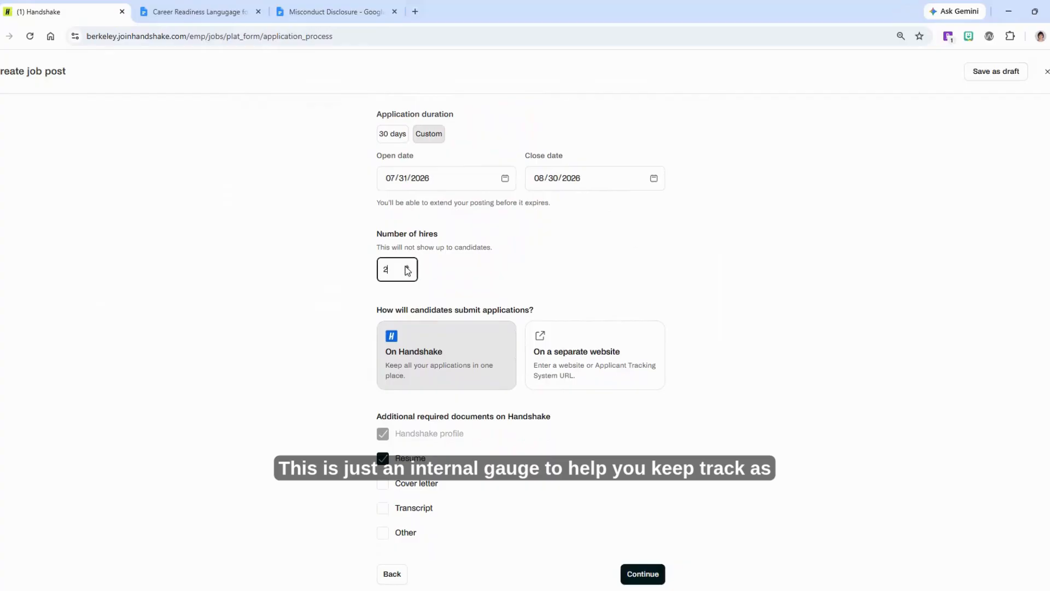
pyautogui.click(407, 268)
pyautogui.click(407, 267)
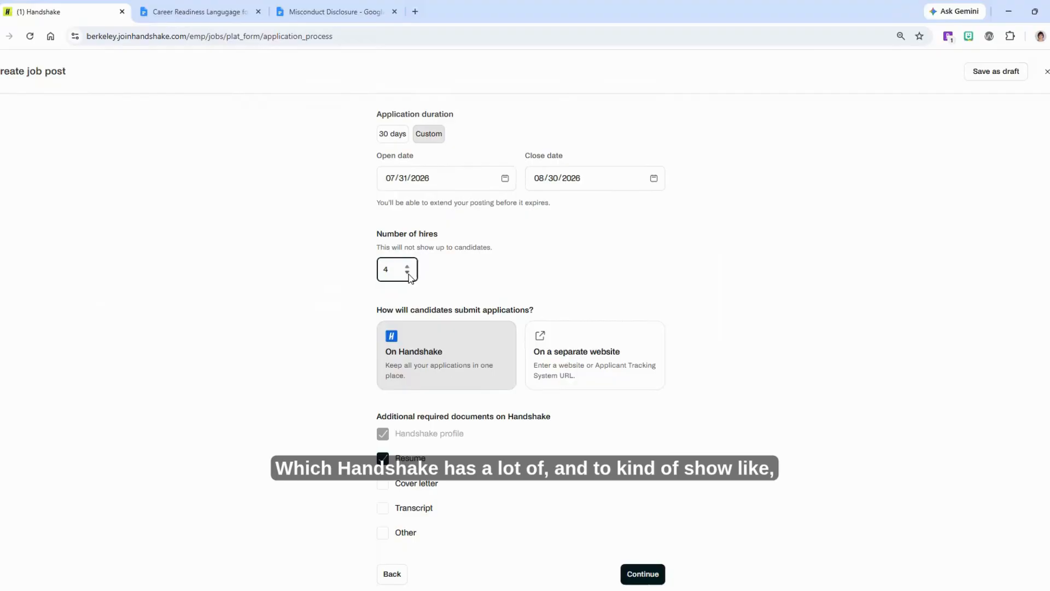
pyautogui.click(408, 272)
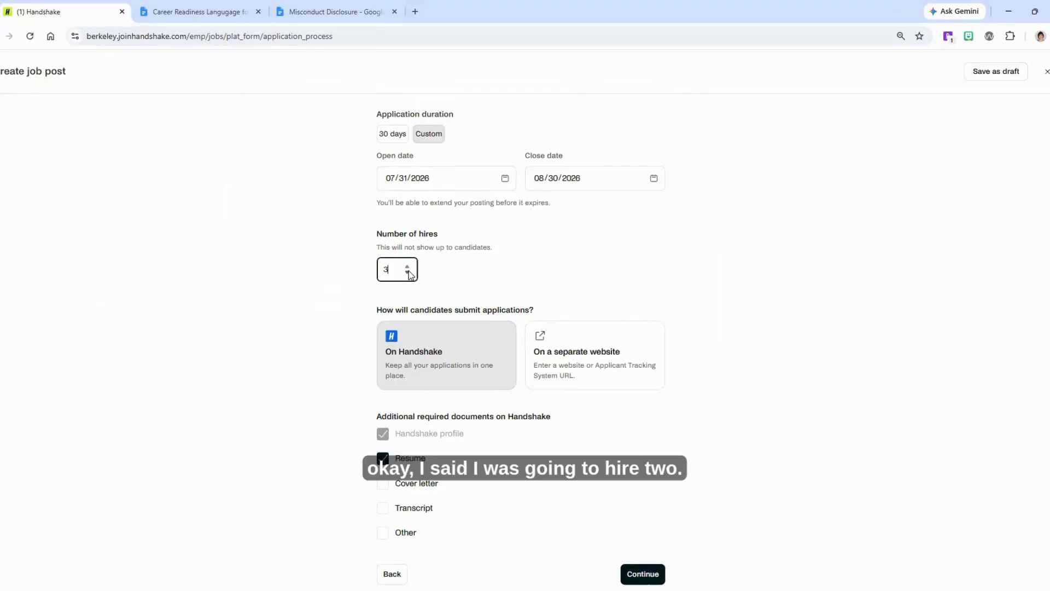
pyautogui.click(486, 271)
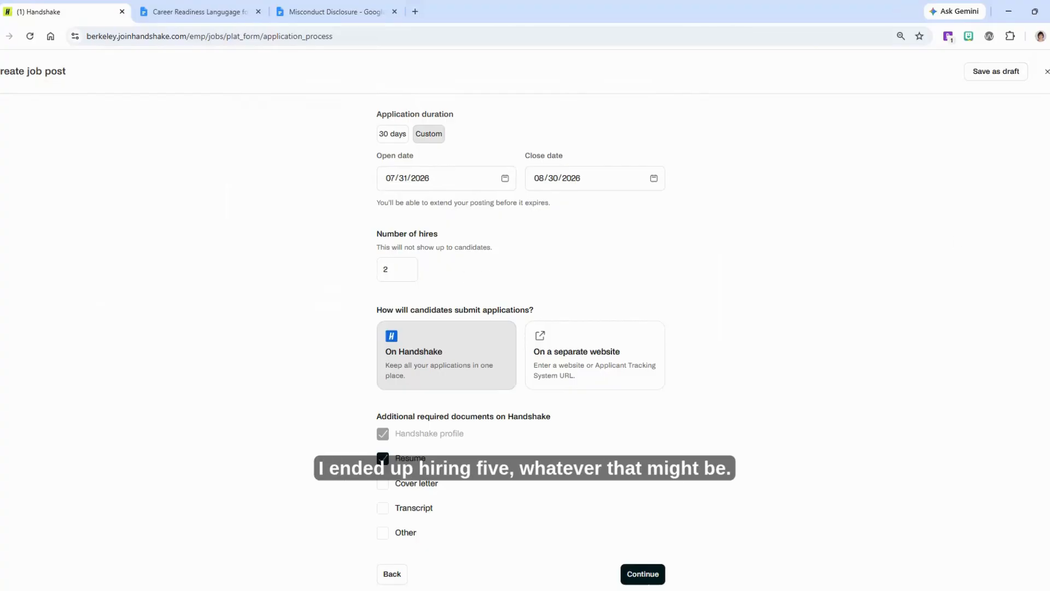
pyautogui.scroll(-1, 521, 345)
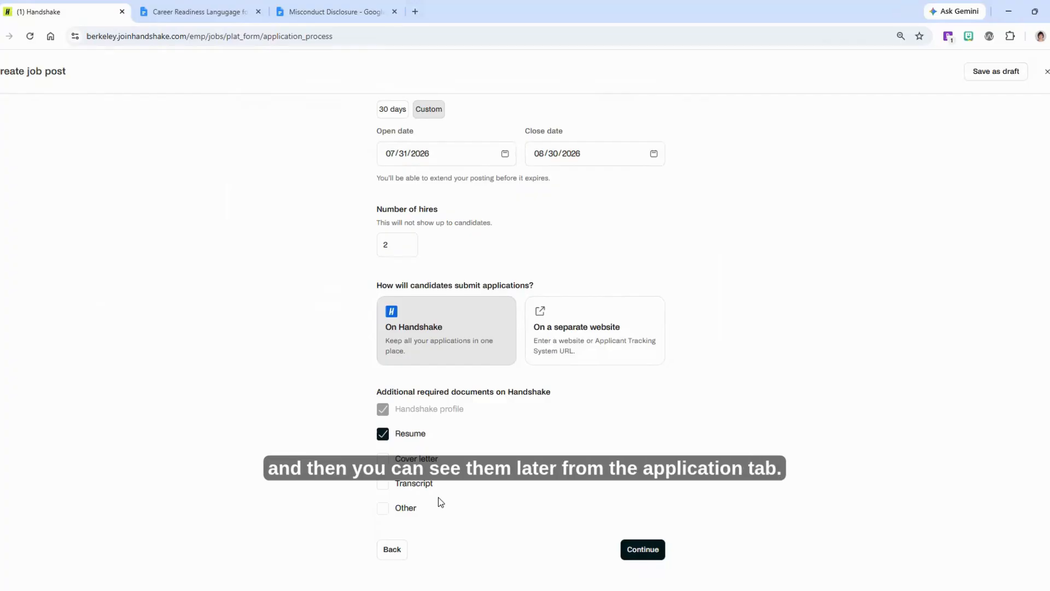
pyautogui.click(636, 556)
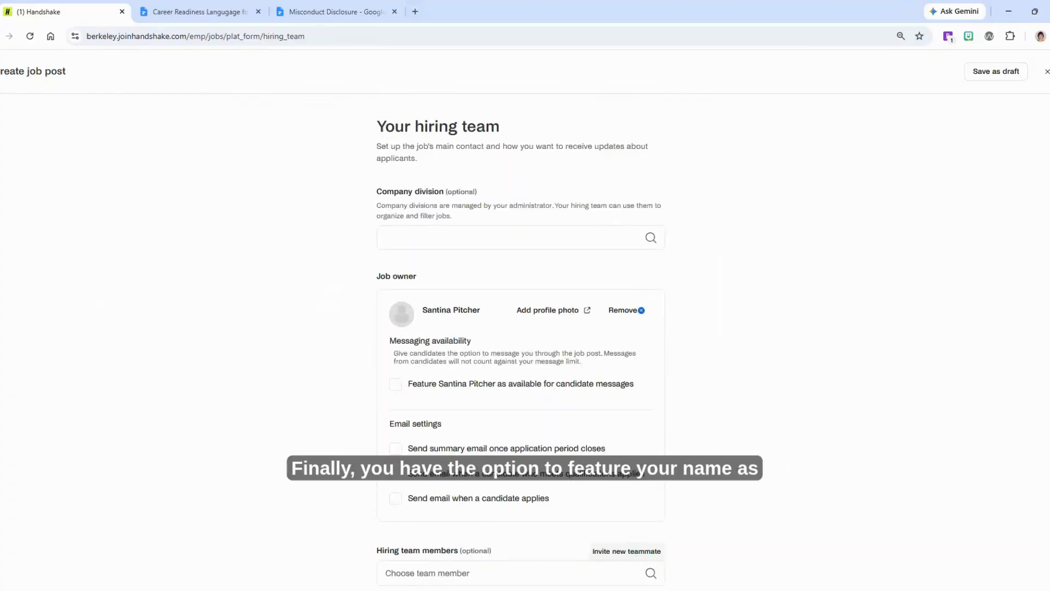
# Enable the summary email once the application period closes, then continue to the job review page
pyautogui.scroll(-1, 688, 316)
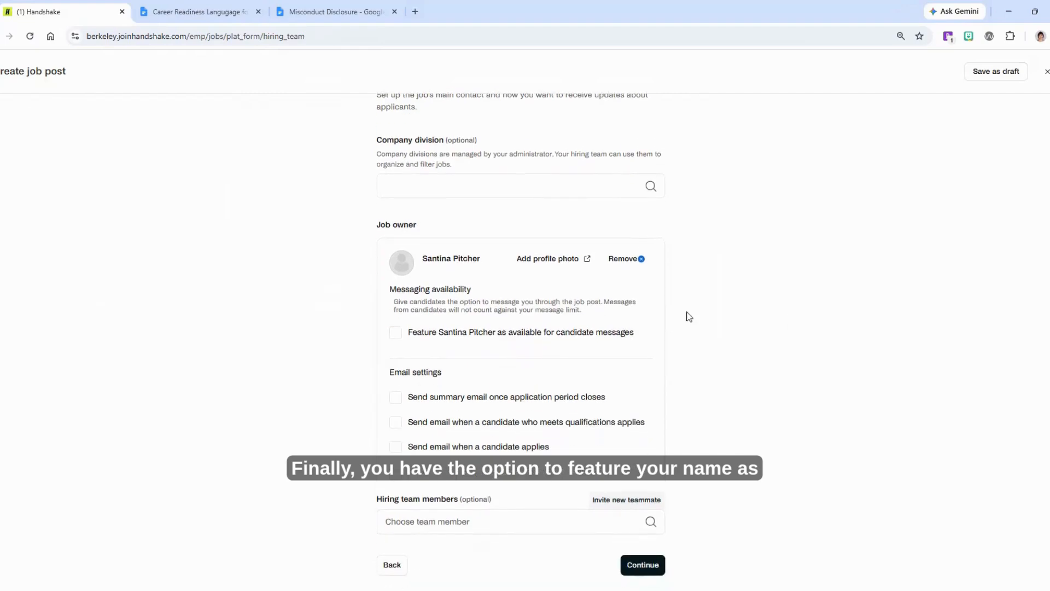
pyautogui.click(395, 332)
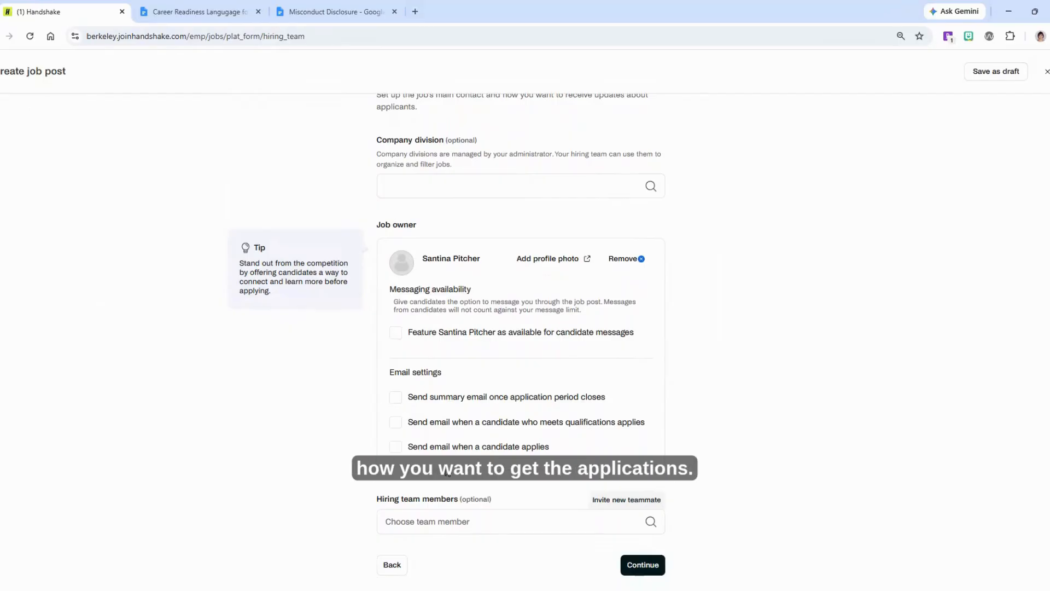
pyautogui.click(396, 399)
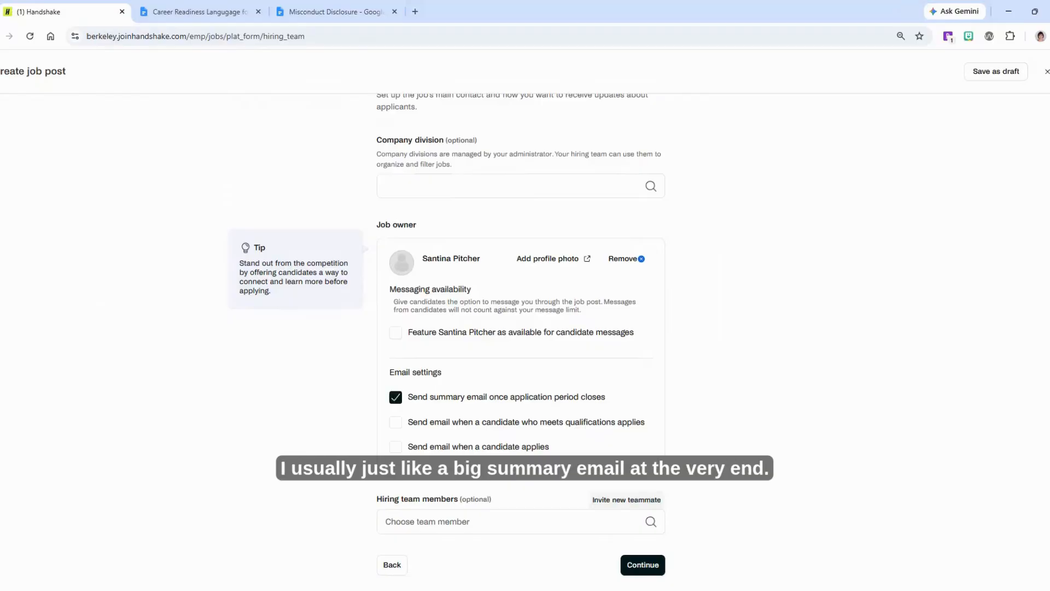
pyautogui.scroll(-1, 525, 328)
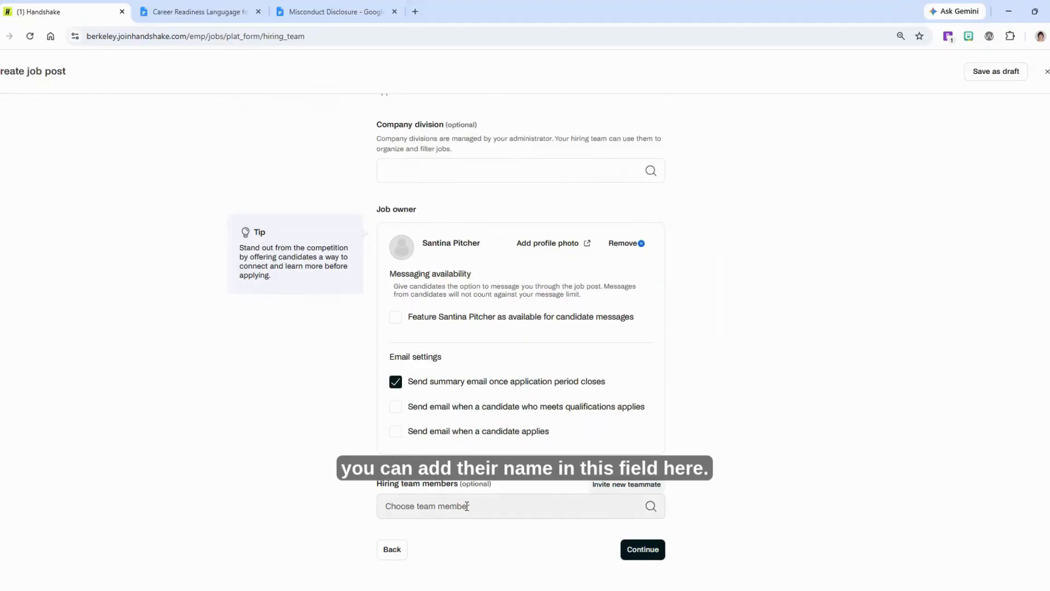
pyautogui.click(457, 507)
pyautogui.click(468, 554)
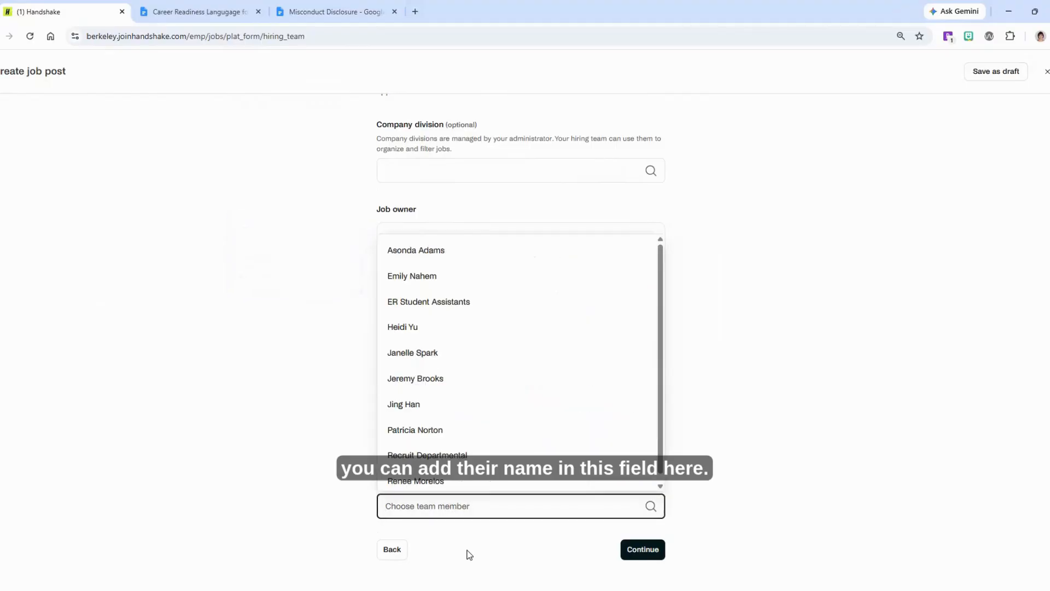
pyautogui.click(636, 551)
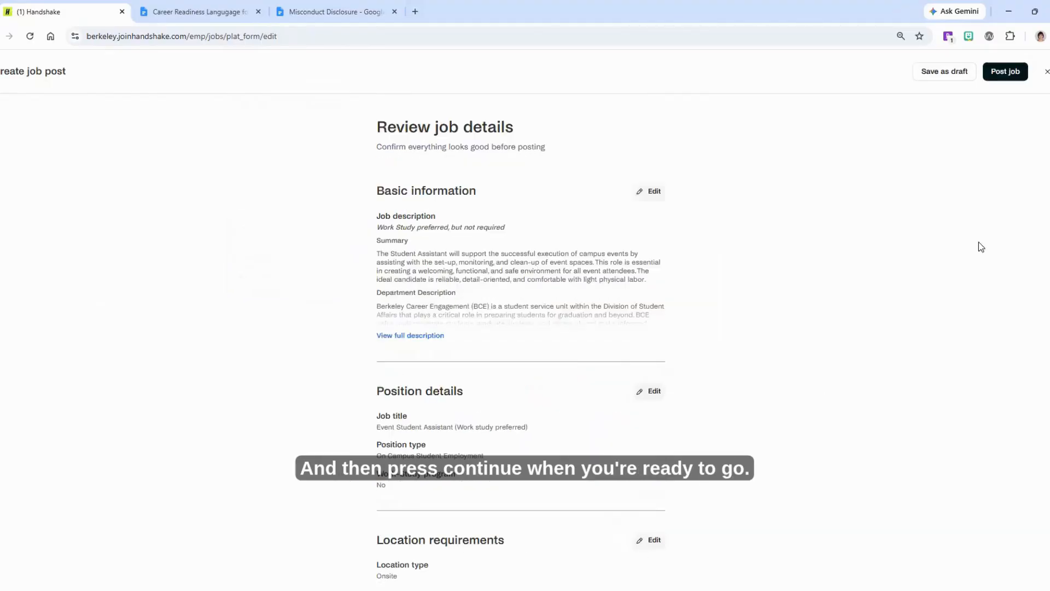
# Review all job details on the review page, including the application open range, before posting
pyautogui.scroll(-14, 1048, 389)
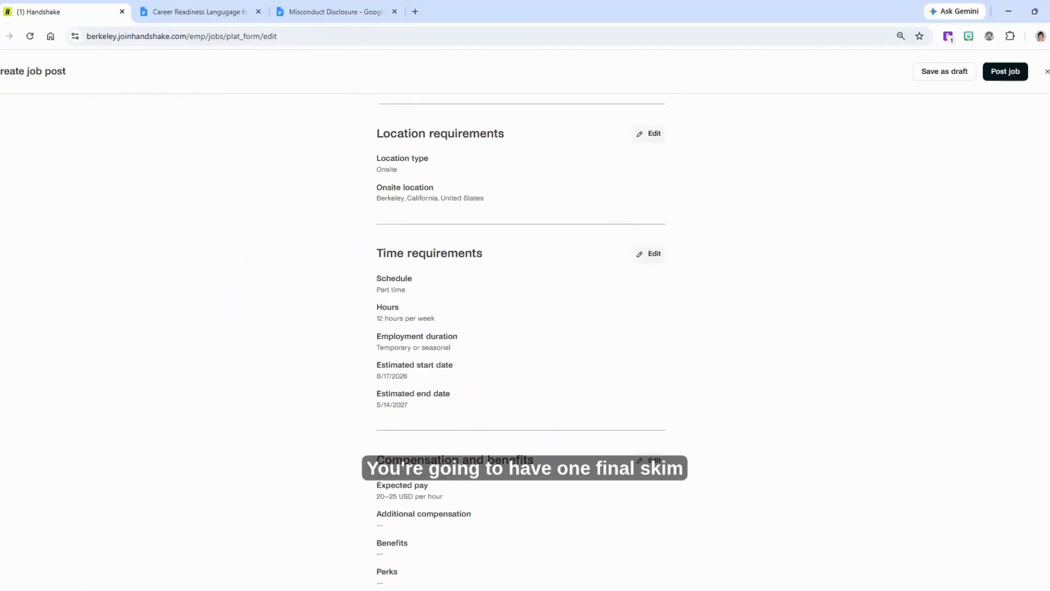
pyautogui.scroll(-10, 1048, 389)
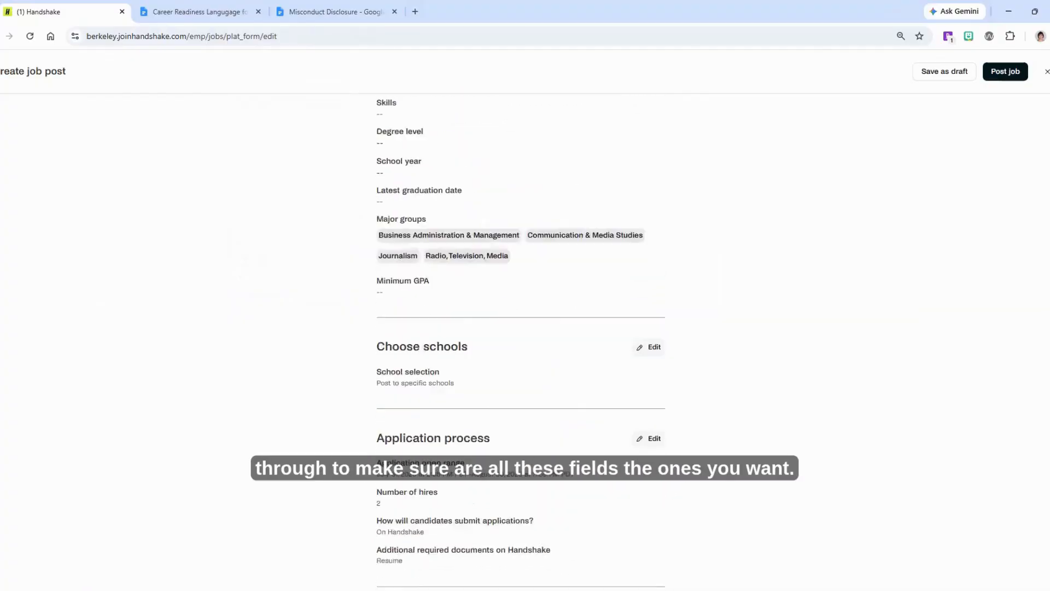
pyautogui.scroll(13, 520, 339)
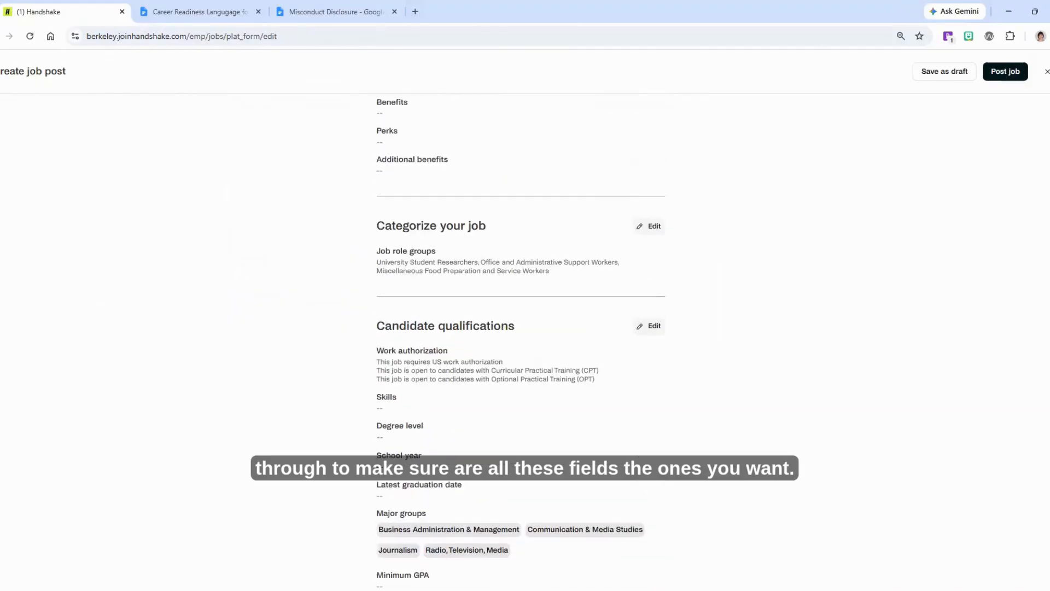
pyautogui.scroll(3, 902, 267)
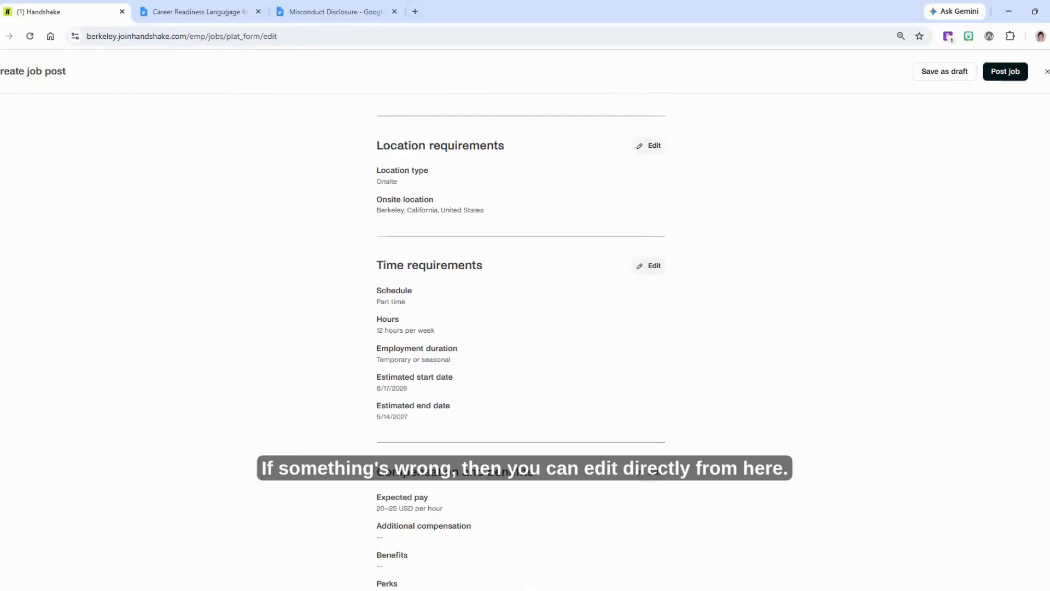
pyautogui.scroll(-3, 521, 329)
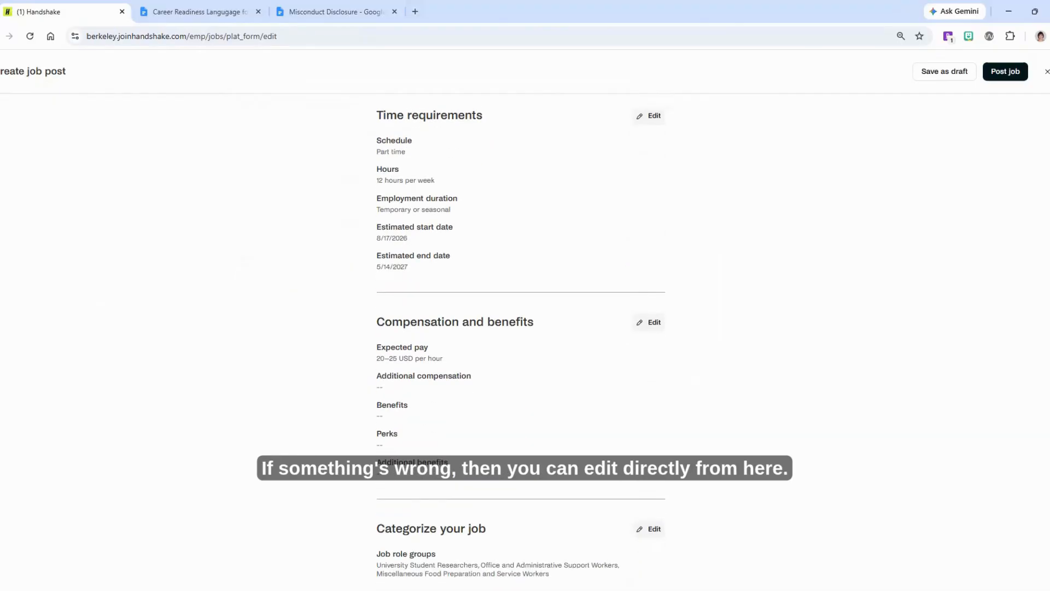
pyautogui.moveTo(1048, 304); pyautogui.dragTo(1048, 115)
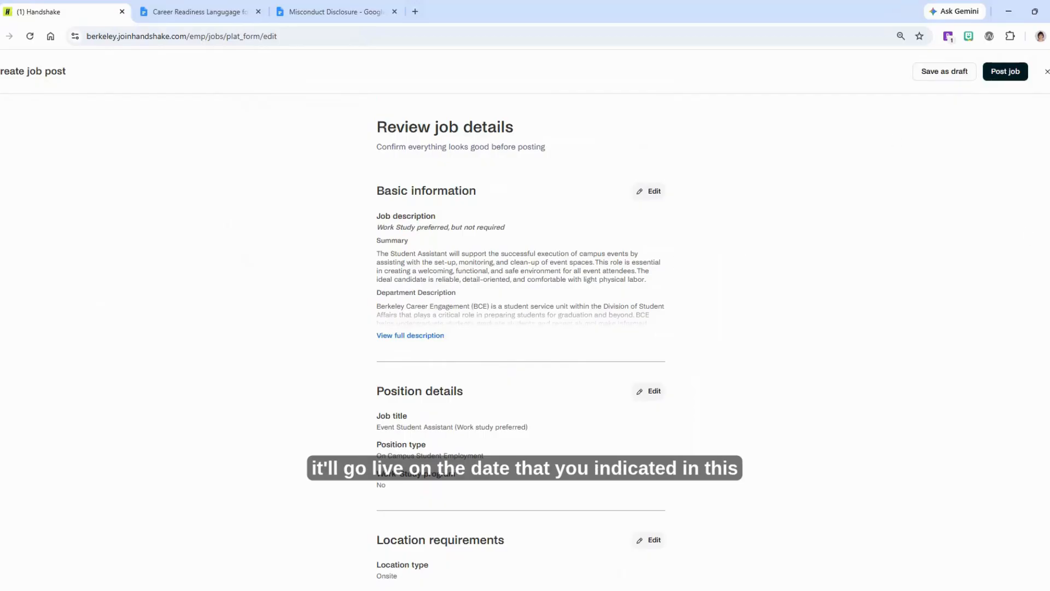
pyautogui.scroll(-13, 1045, 368)
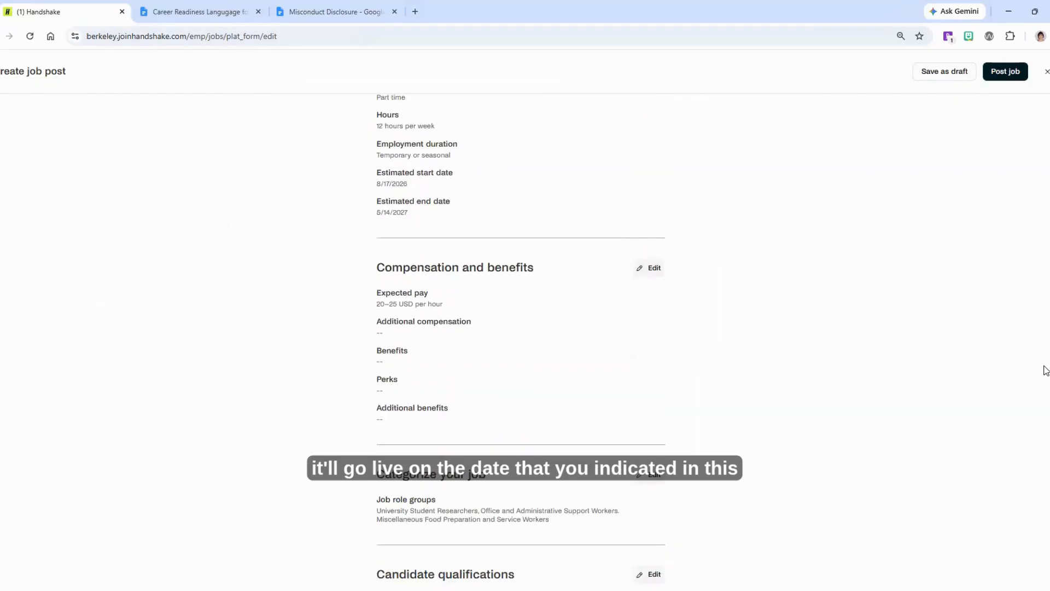
pyautogui.scroll(-10, 521, 343)
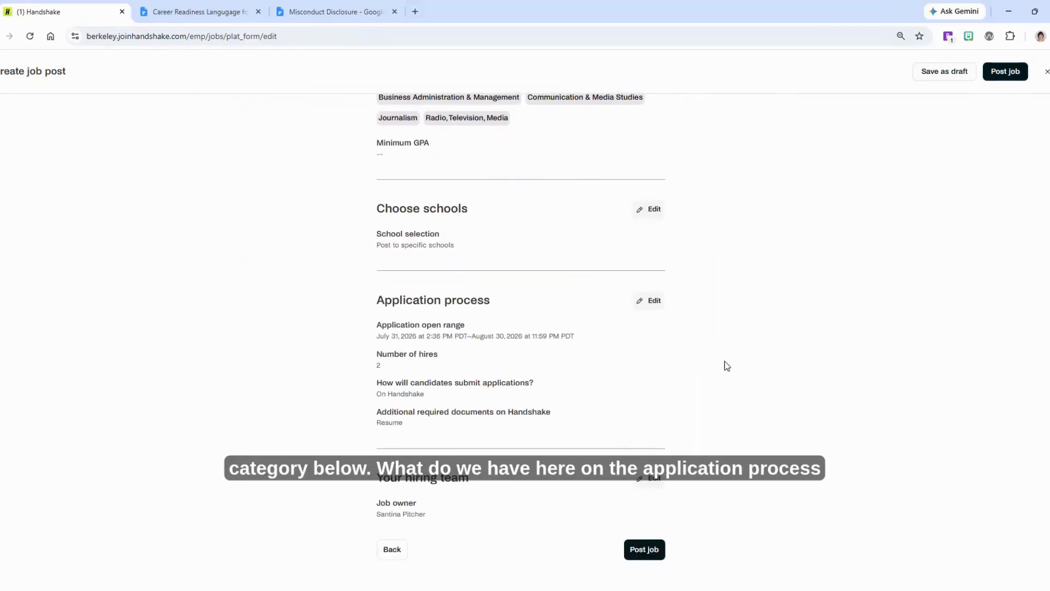
pyautogui.moveTo(381, 321); pyautogui.dragTo(483, 348)
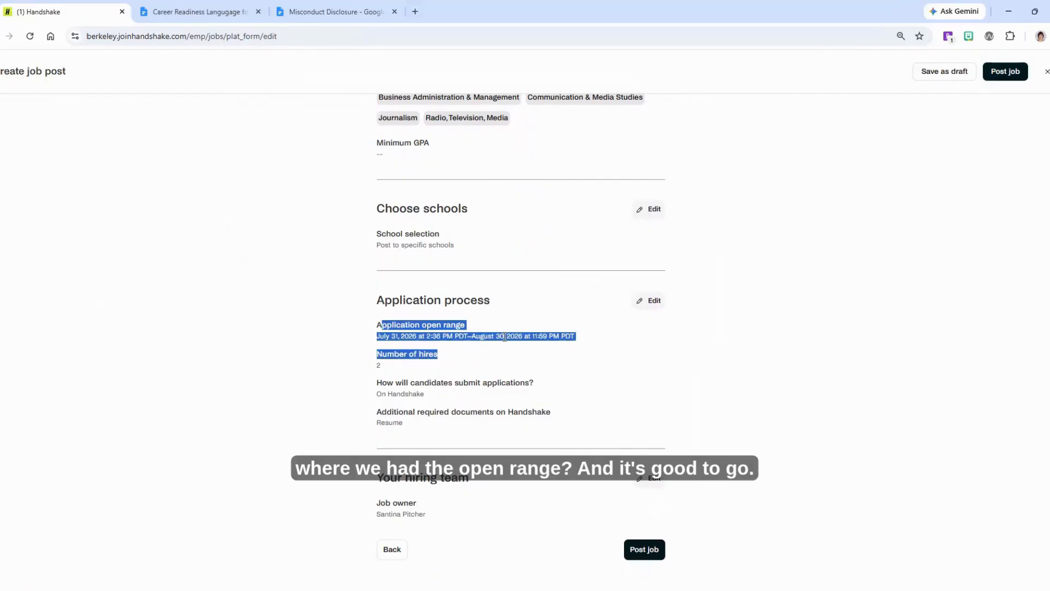
pyautogui.click(507, 335)
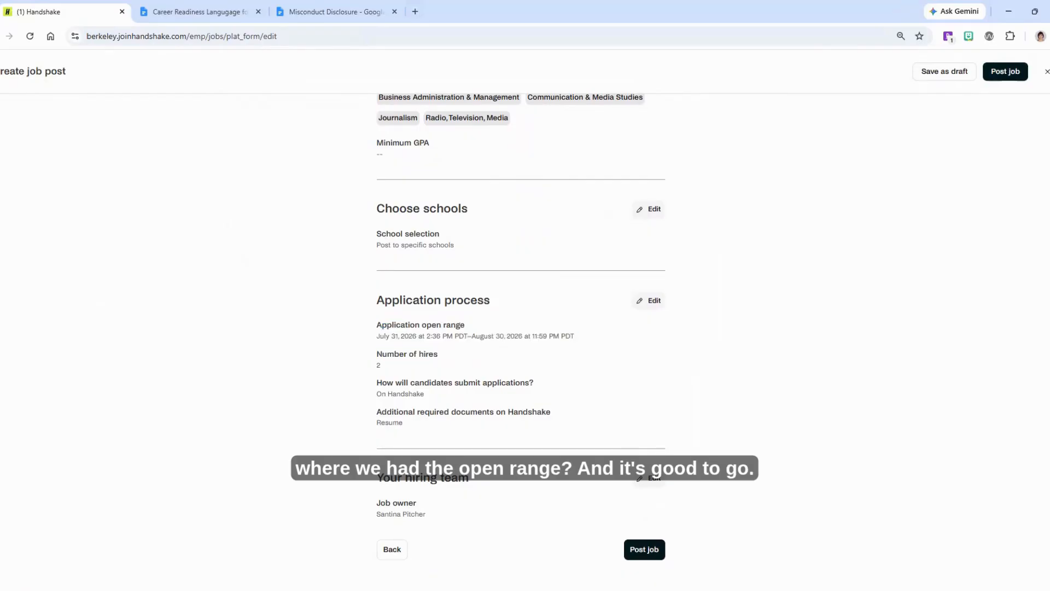